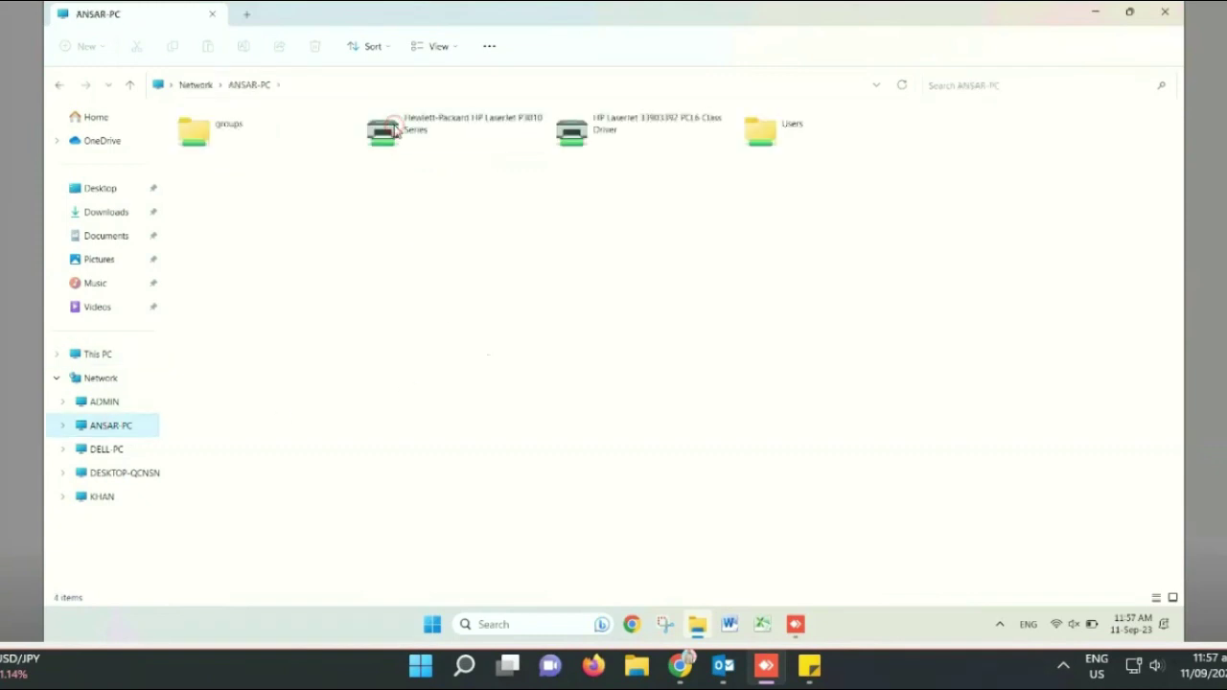
# Try connecting to the shared HP LaserJet P3010 and dismiss the 0x00000bc4 error twice.
pyautogui.rightClick(395, 134)
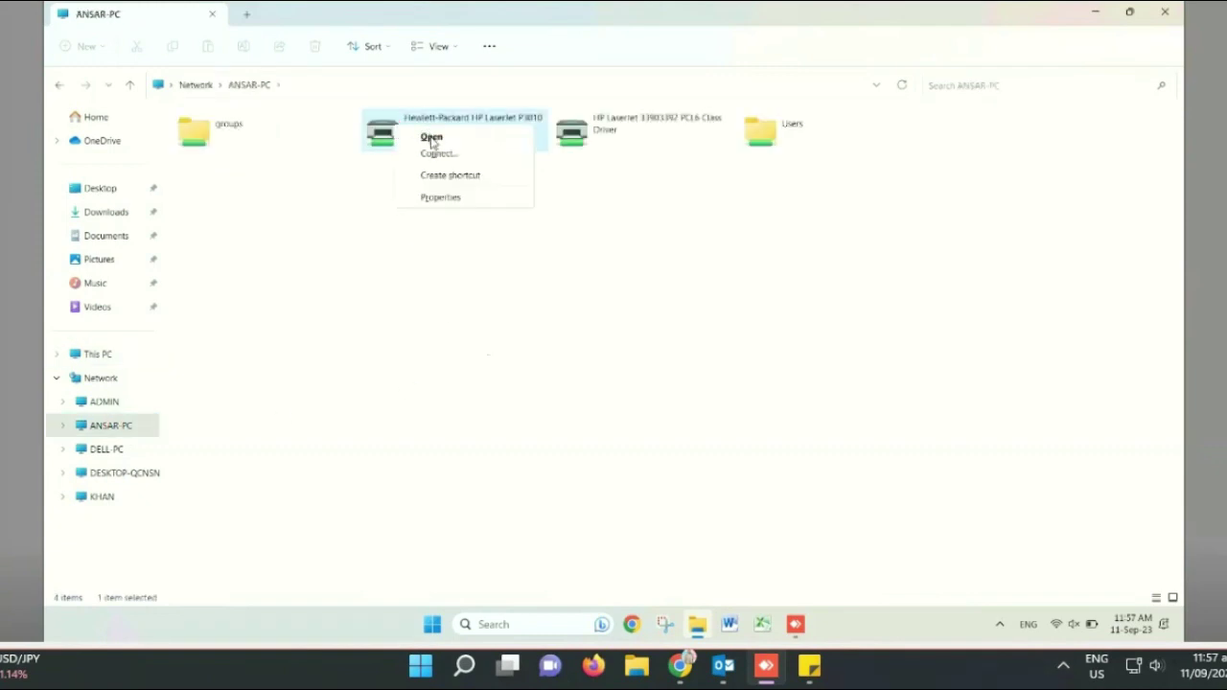
pyautogui.click(436, 157)
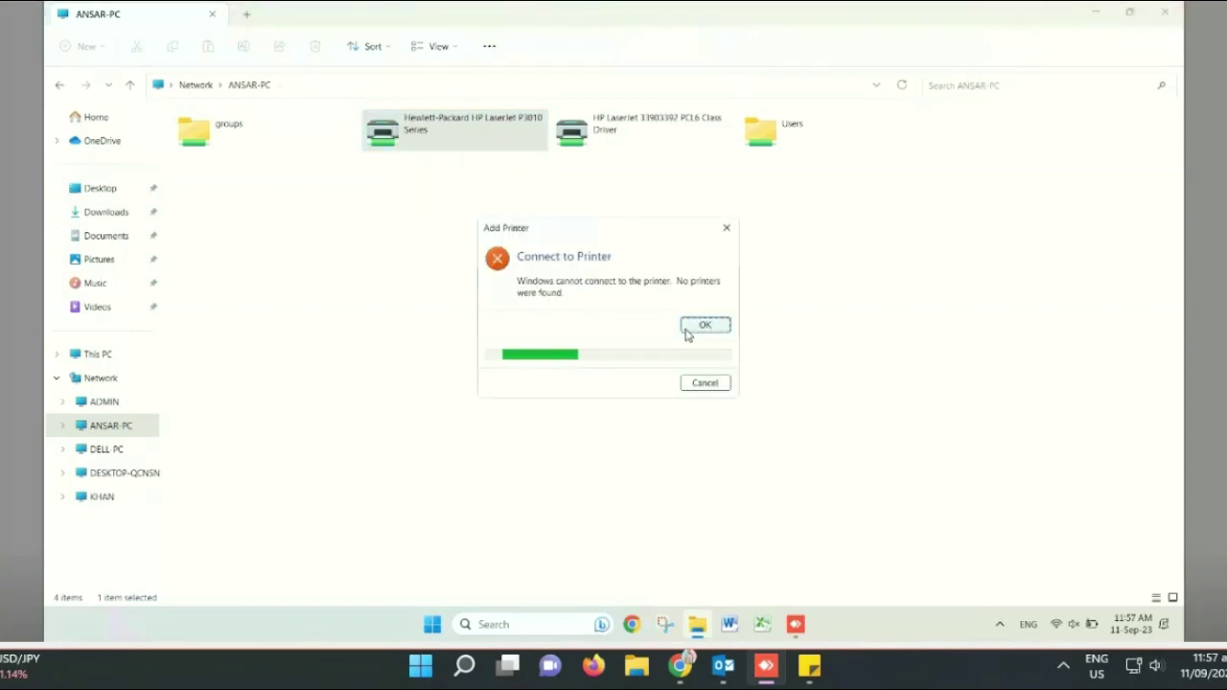
pyautogui.click(705, 325)
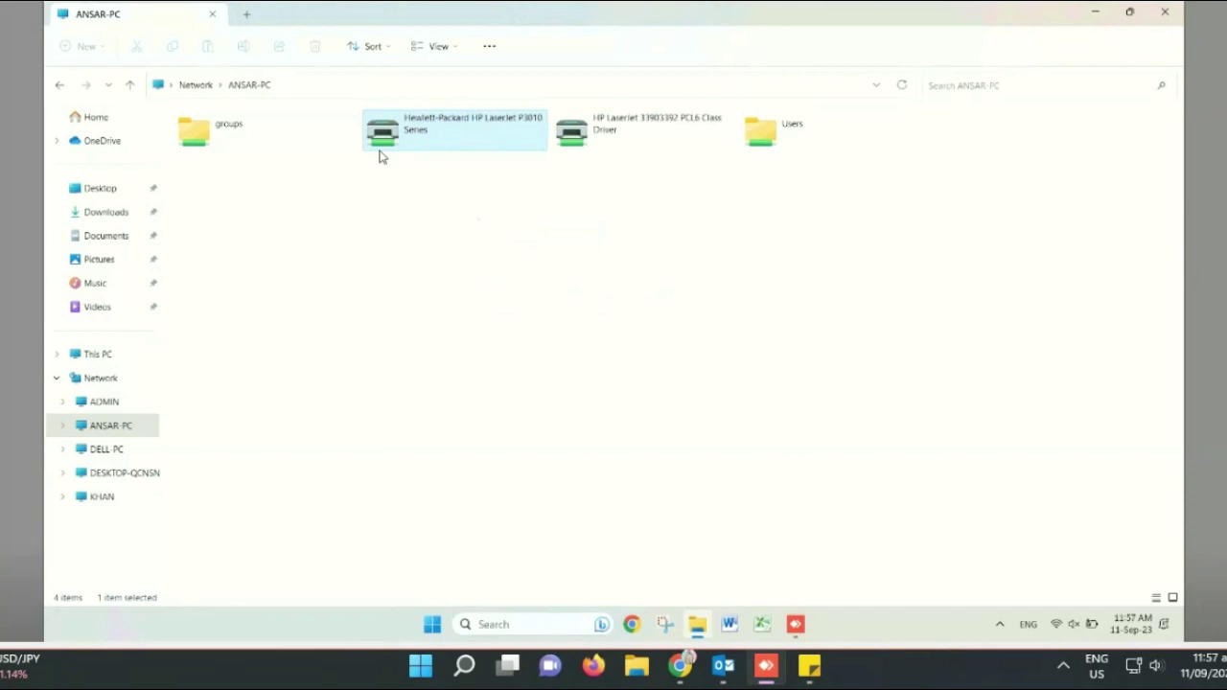
pyautogui.doubleClick(413, 131)
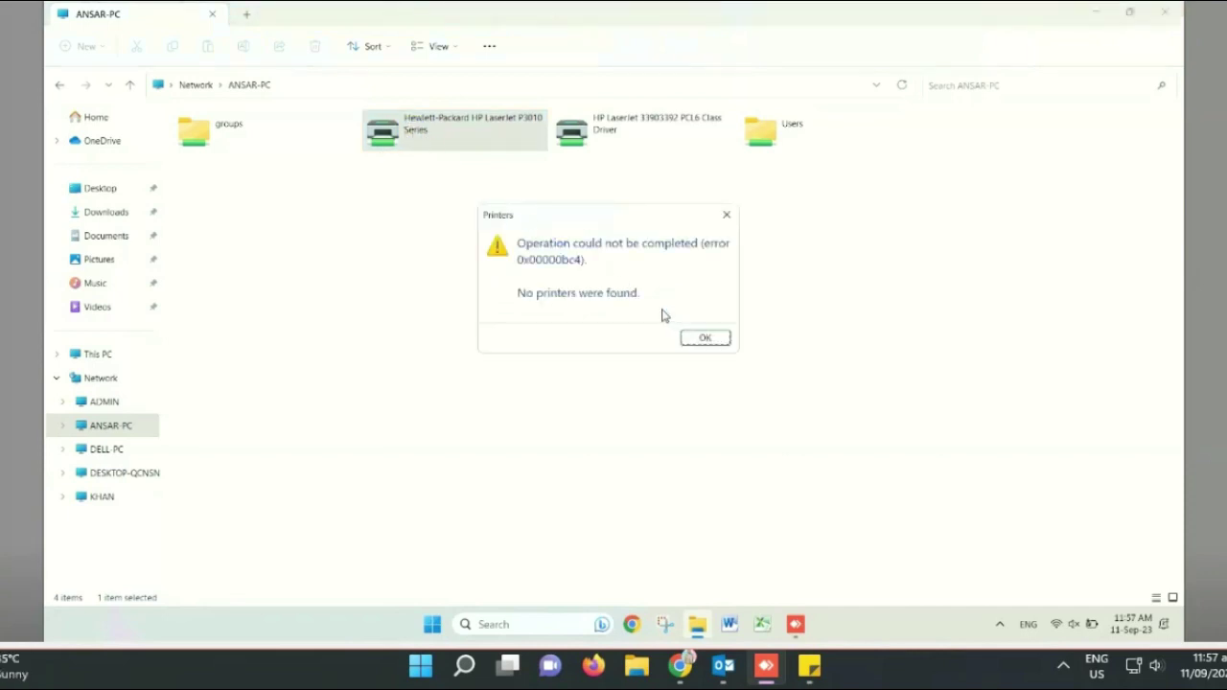
pyautogui.click(705, 340)
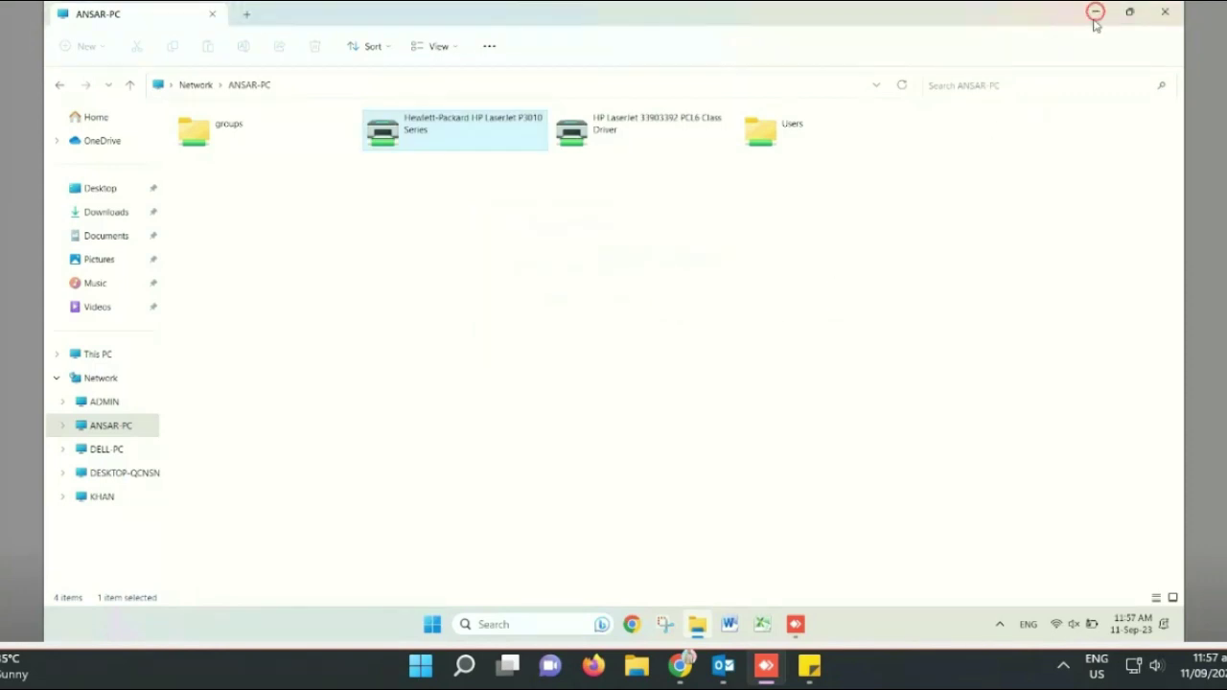
# Launch the Local Group Policy Editor (gpedit.msc) from Run and widen its tree pane.
pyautogui.press('super+d')
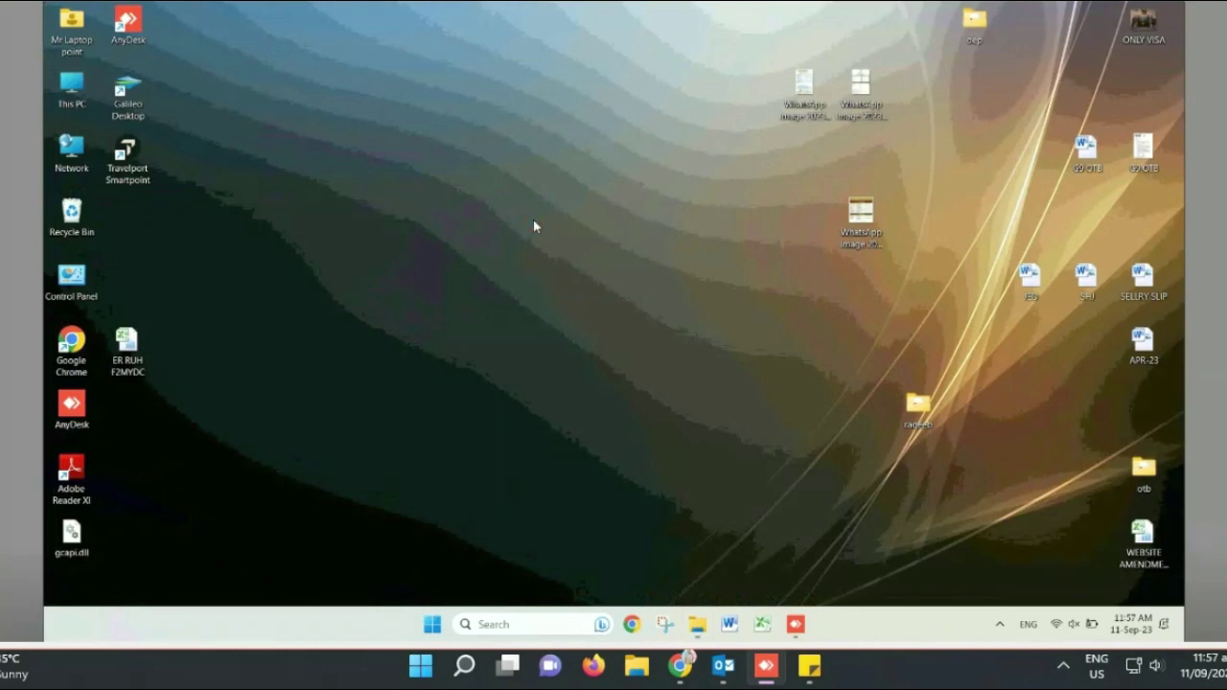
pyautogui.press('super+r')
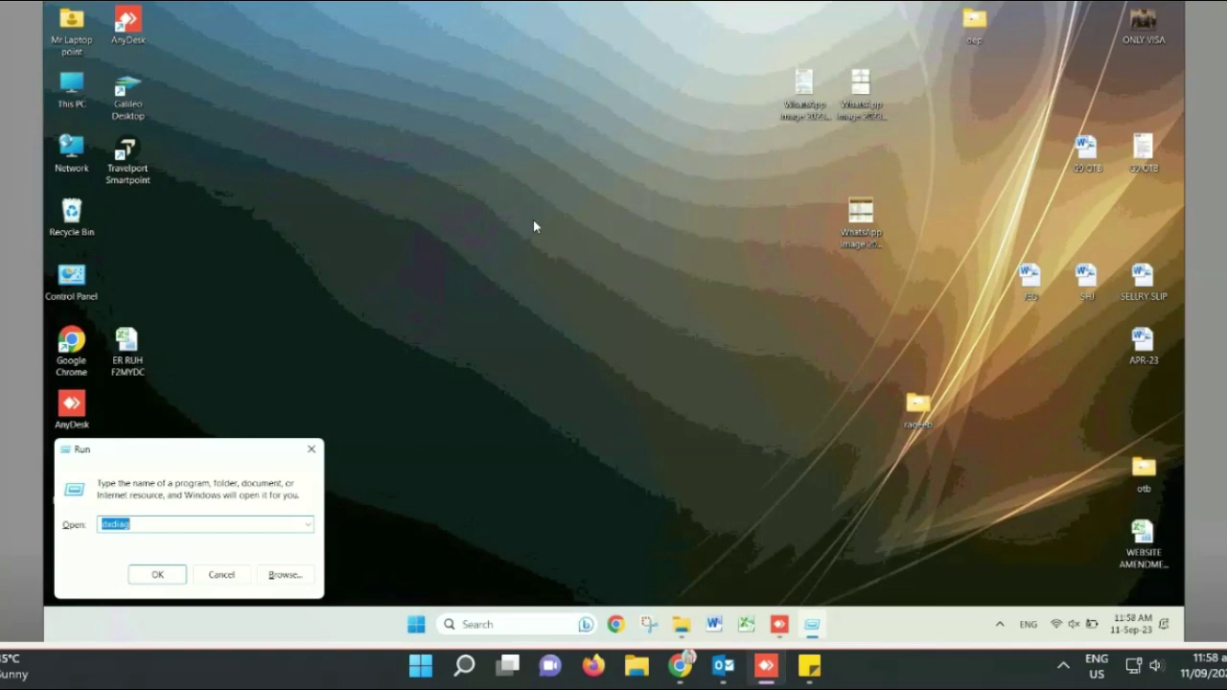
pyautogui.write('r')
pyautogui.press('BackSpace')
pyautogui.write('gpedit.msc')
pyautogui.press('Return')
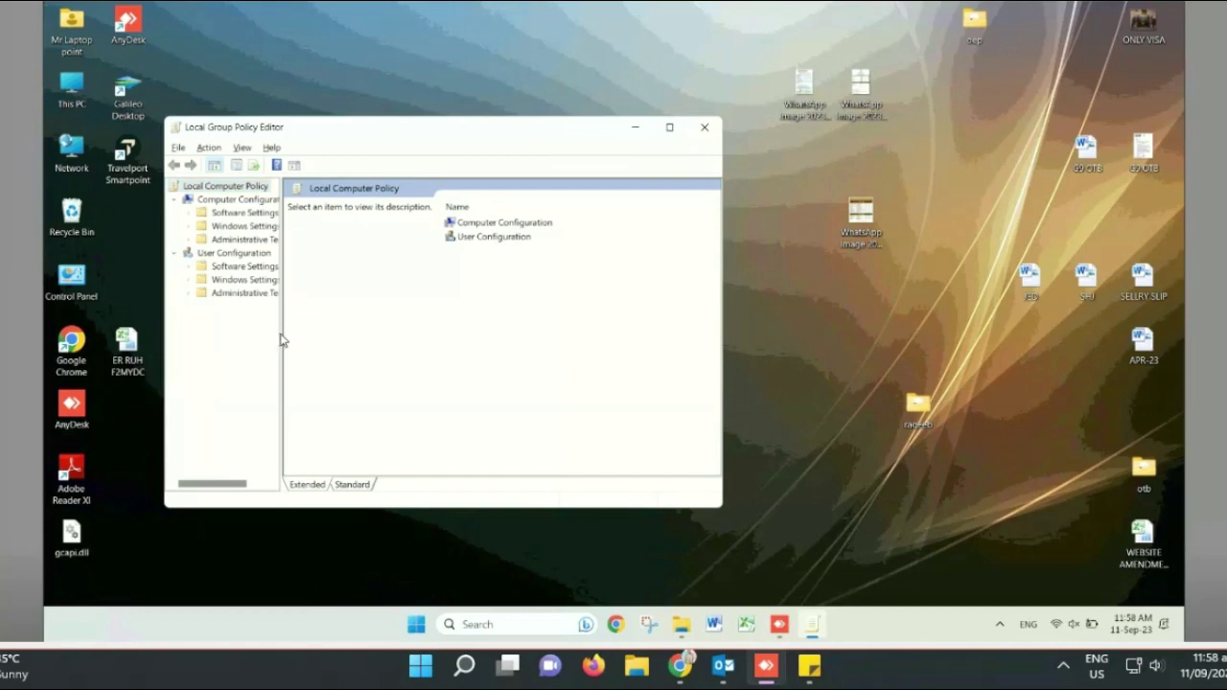
pyautogui.moveTo(282, 335); pyautogui.dragTo(352, 352)
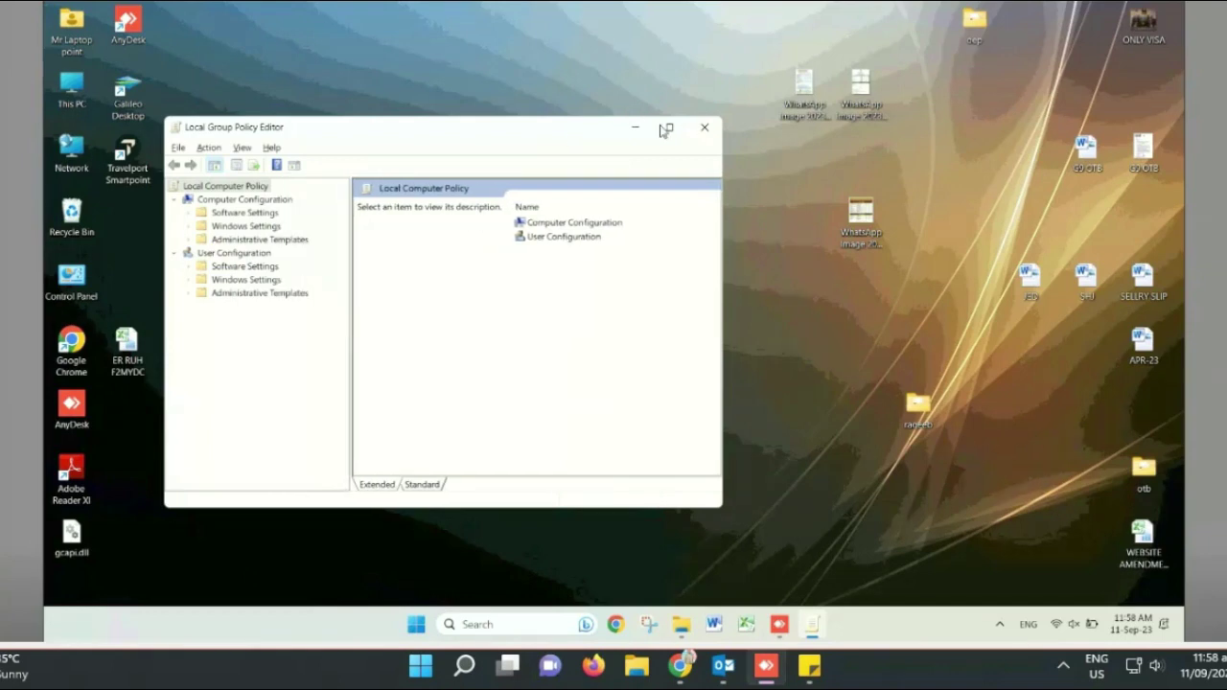
# Maximize the editor and select Administrative Templates > Printers > Configure RPC connection settings.
pyautogui.press('super+Up')
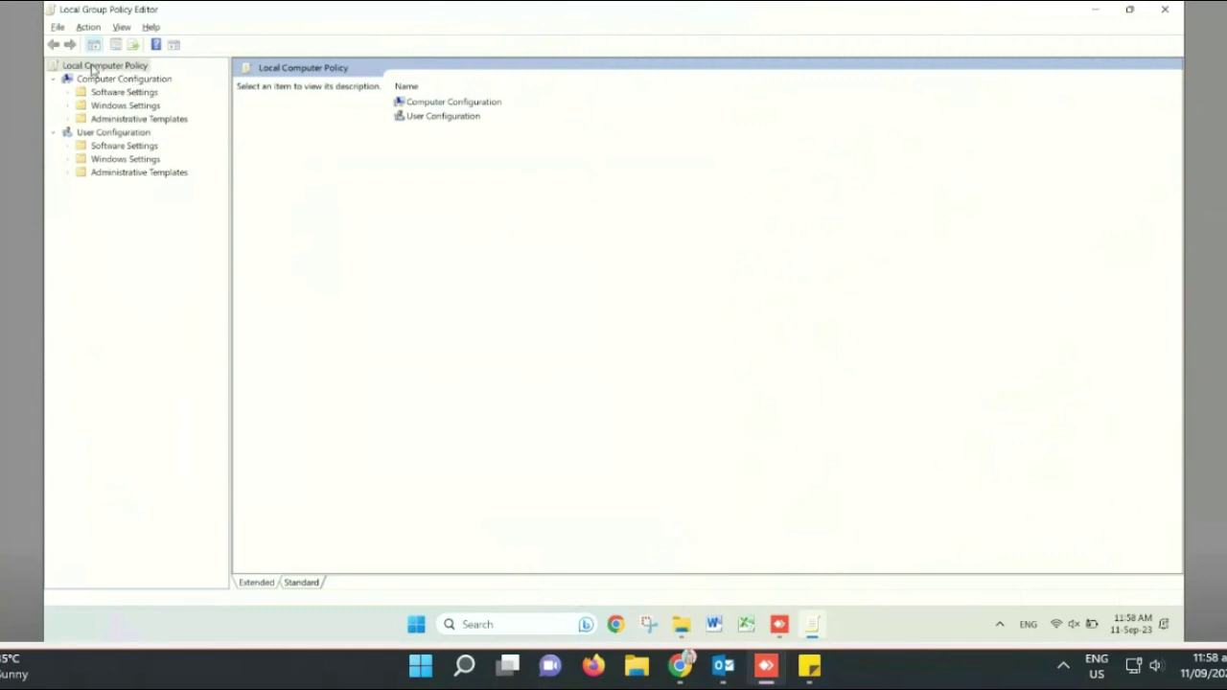
pyautogui.click(68, 119)
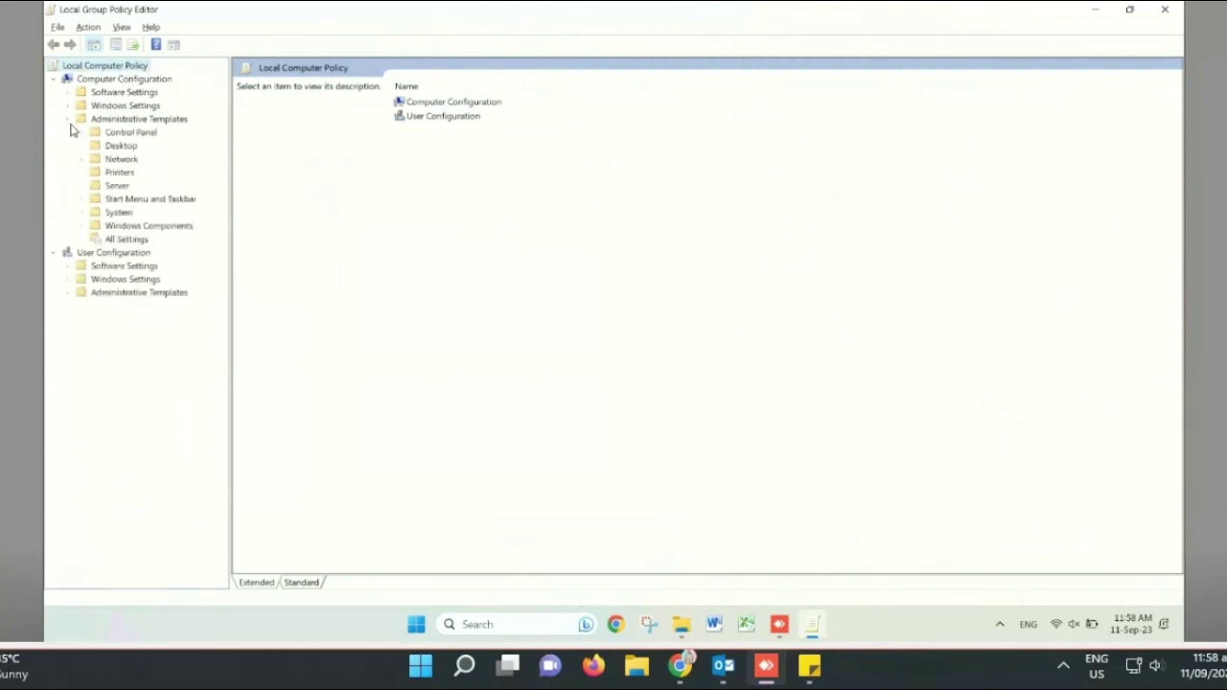
pyautogui.click(113, 172)
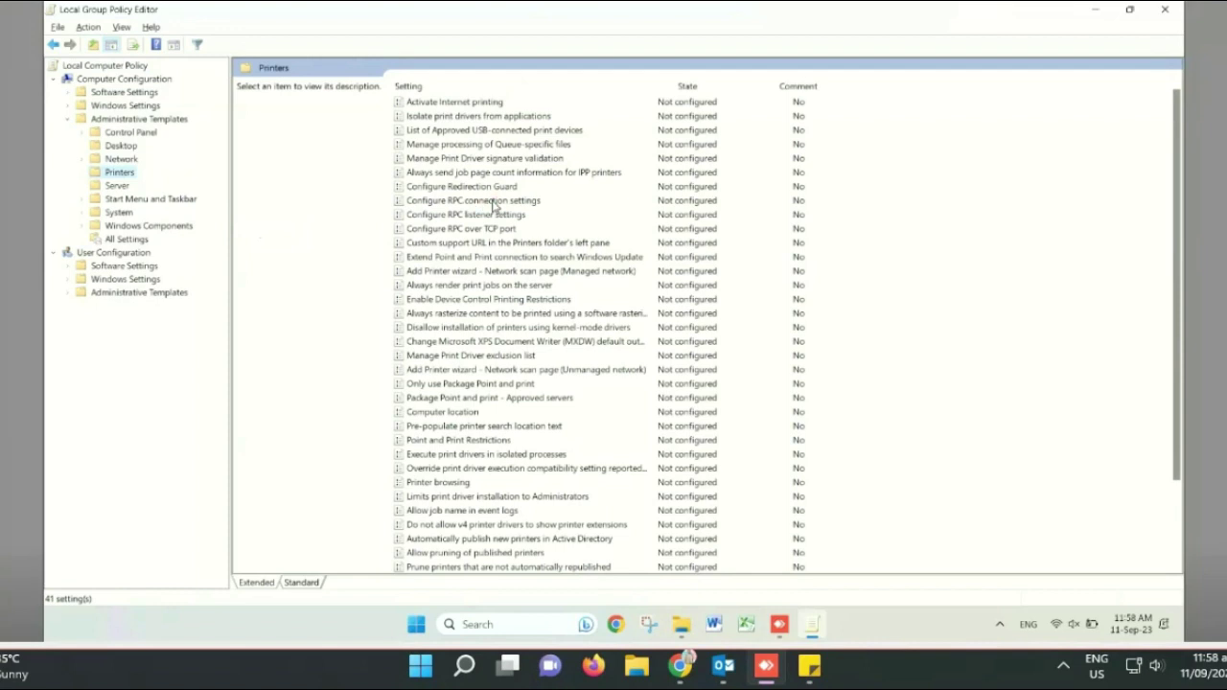
pyautogui.click(493, 204)
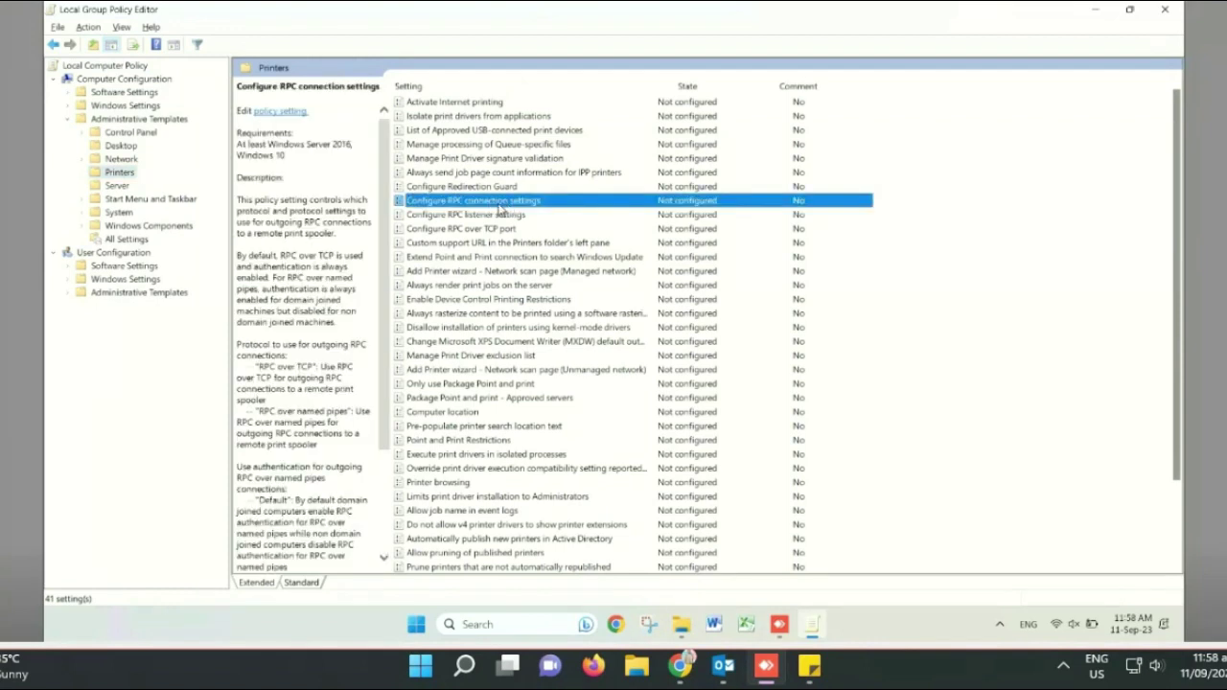
pyautogui.doubleClick(507, 210)
# Enable Configure RPC connection settings with RPC over named pipes, apply it, and close the editor.
pyautogui.doubleClick(543, 202)
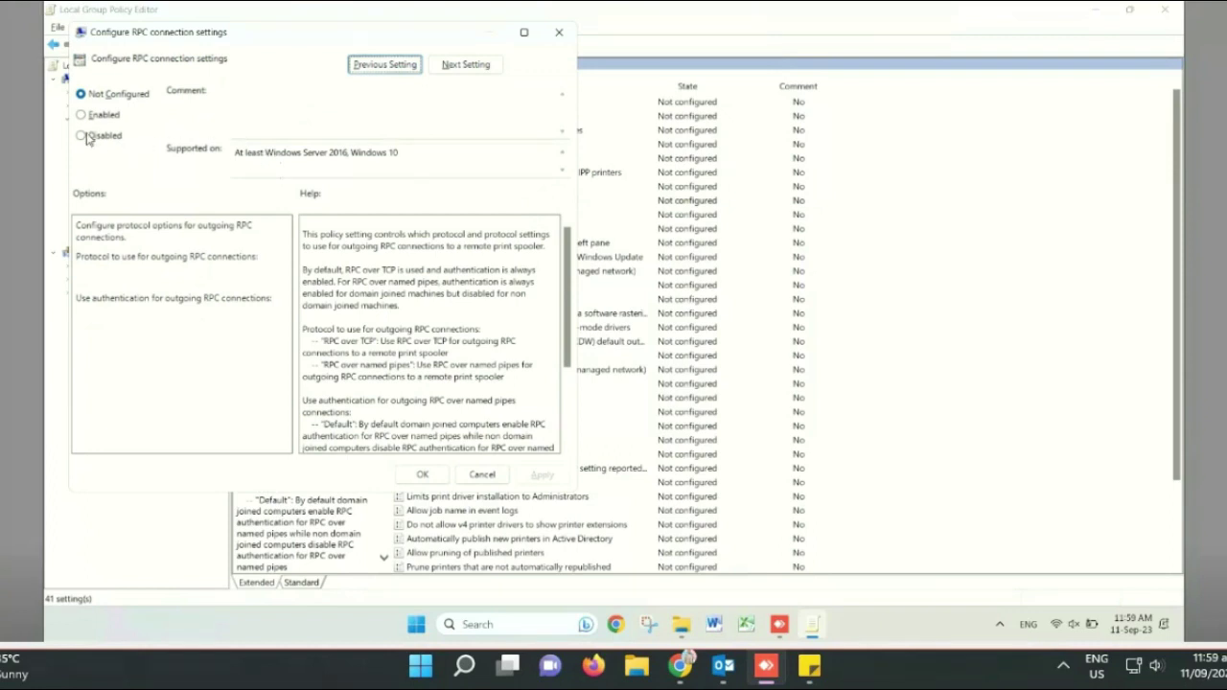
pyautogui.hotkey('alt', 'e')
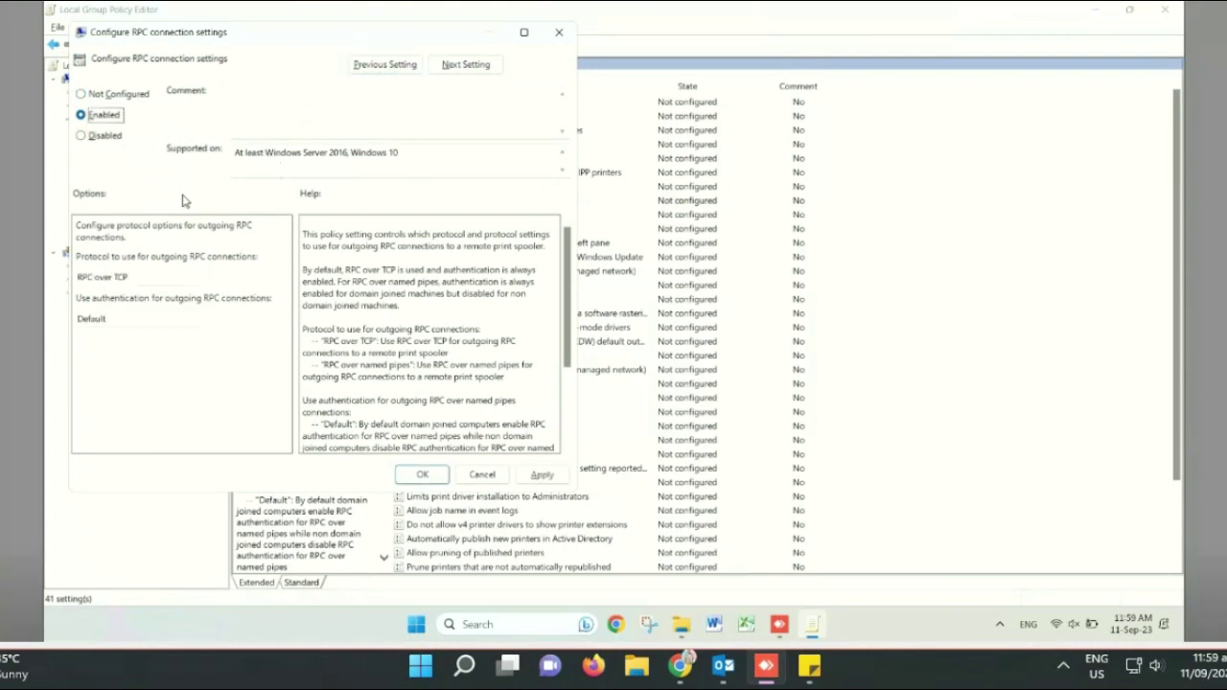
pyautogui.click(199, 280)
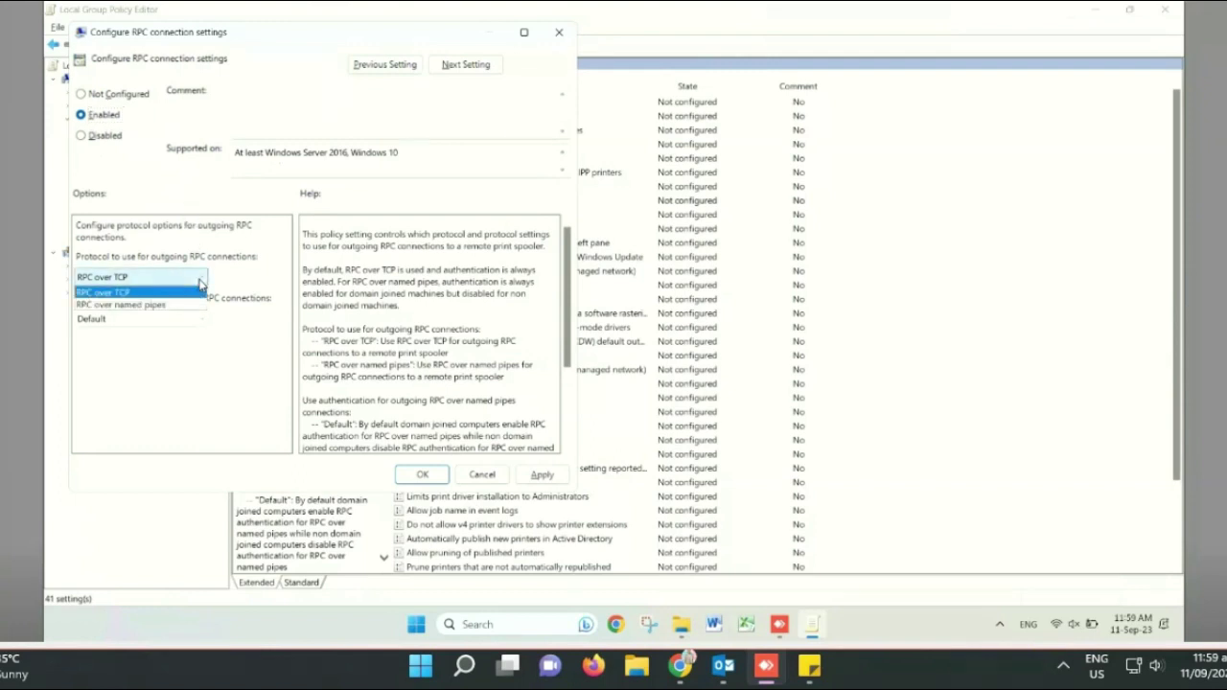
pyautogui.click(139, 305)
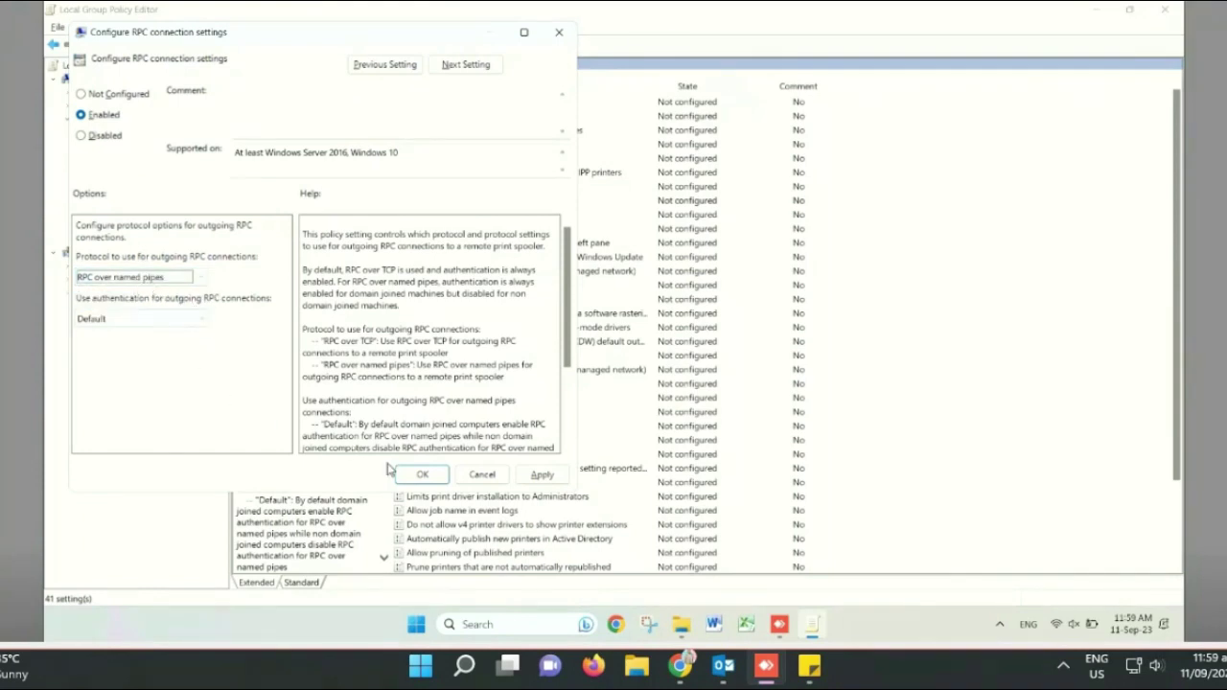
pyautogui.click(541, 474)
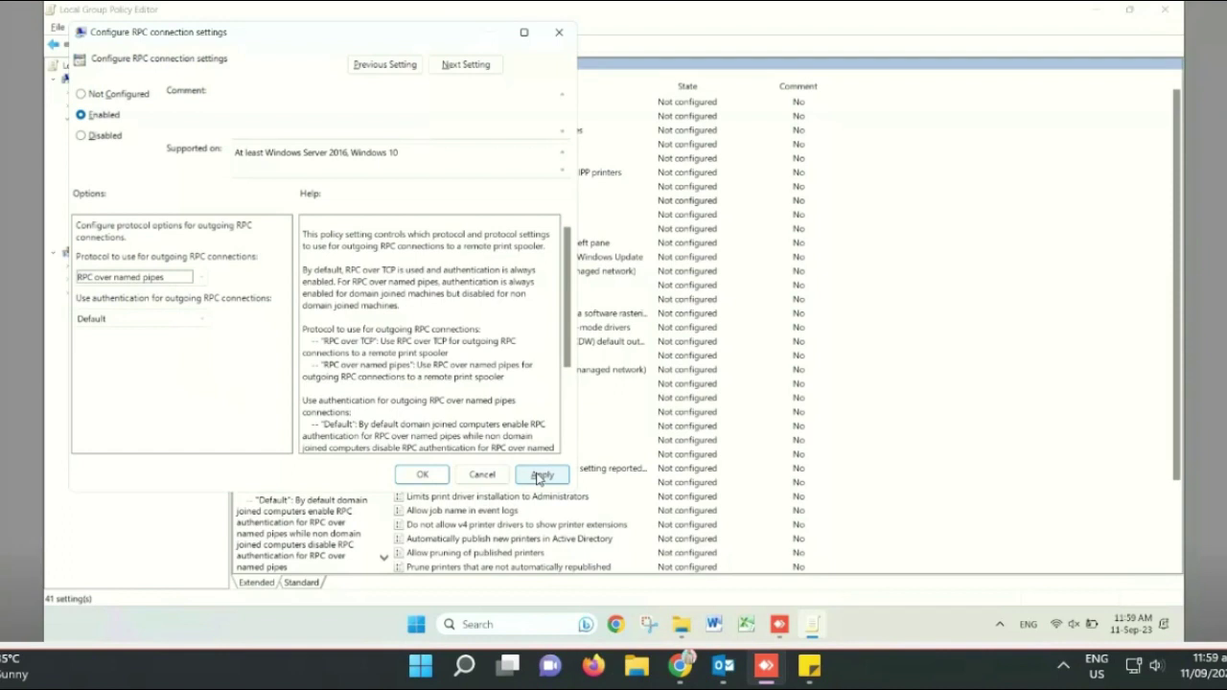
pyautogui.click(426, 473)
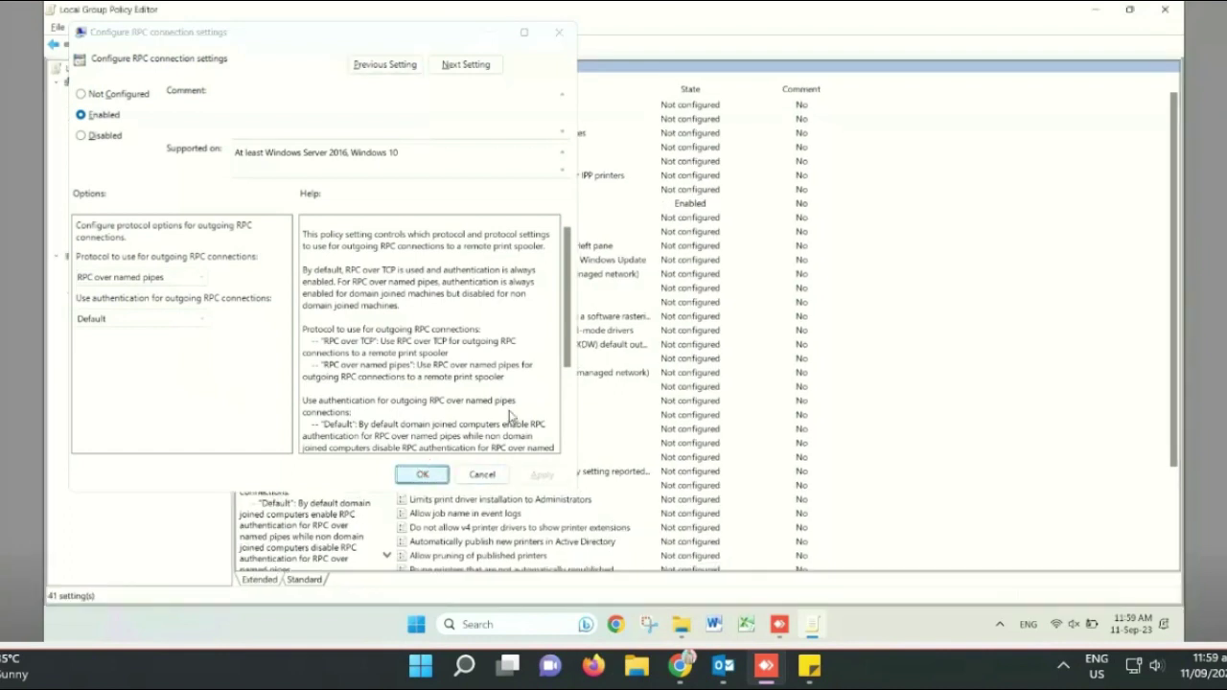
pyautogui.click(1171, 13)
# Open services.msc, jump to Print Spooler, and restart the service.
pyautogui.press('super+r')
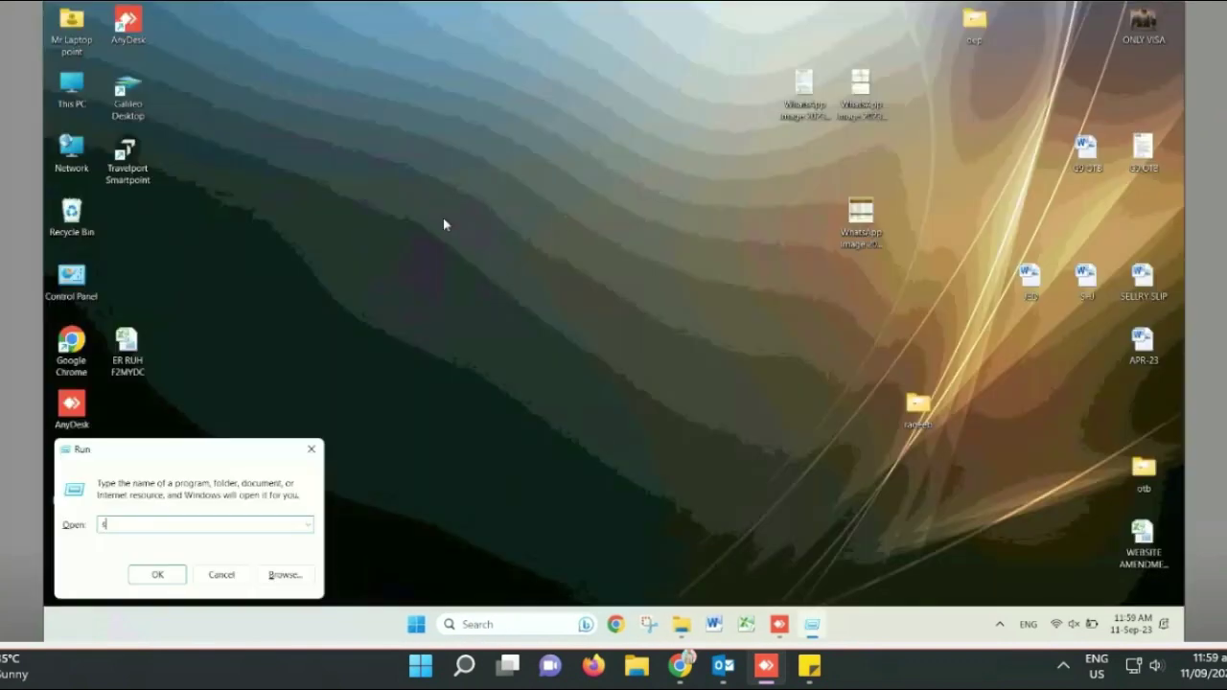
pyautogui.write('services.msc')
pyautogui.press('Return')
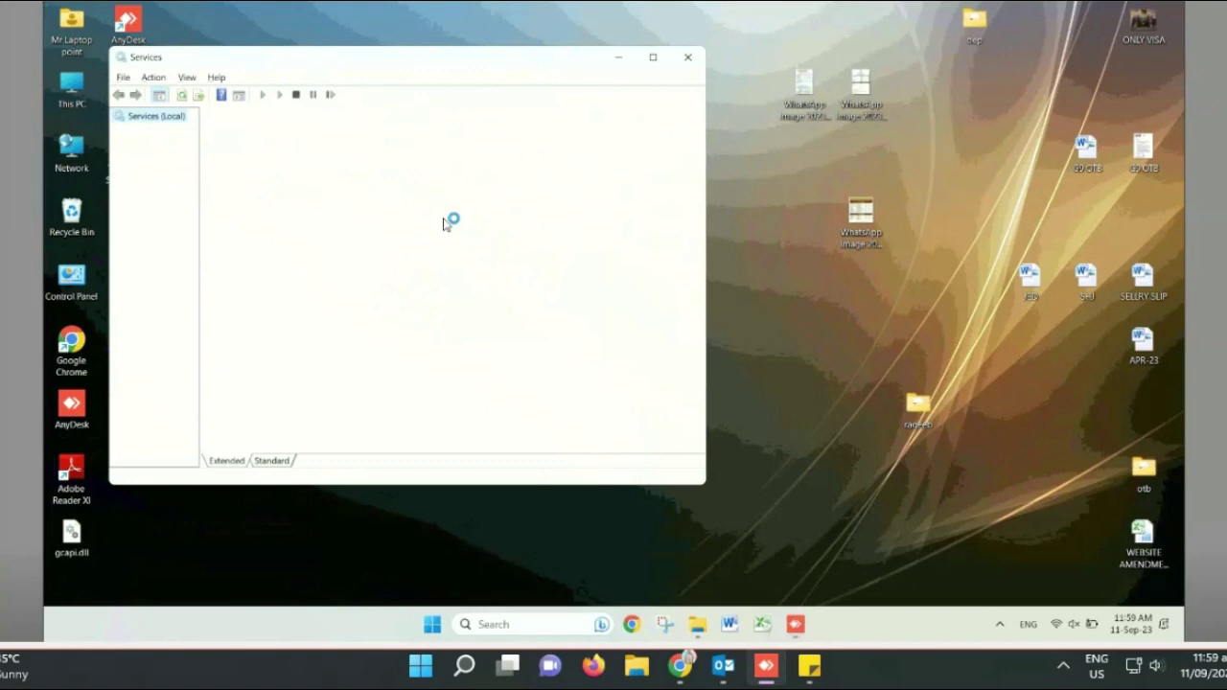
pyautogui.click(402, 238)
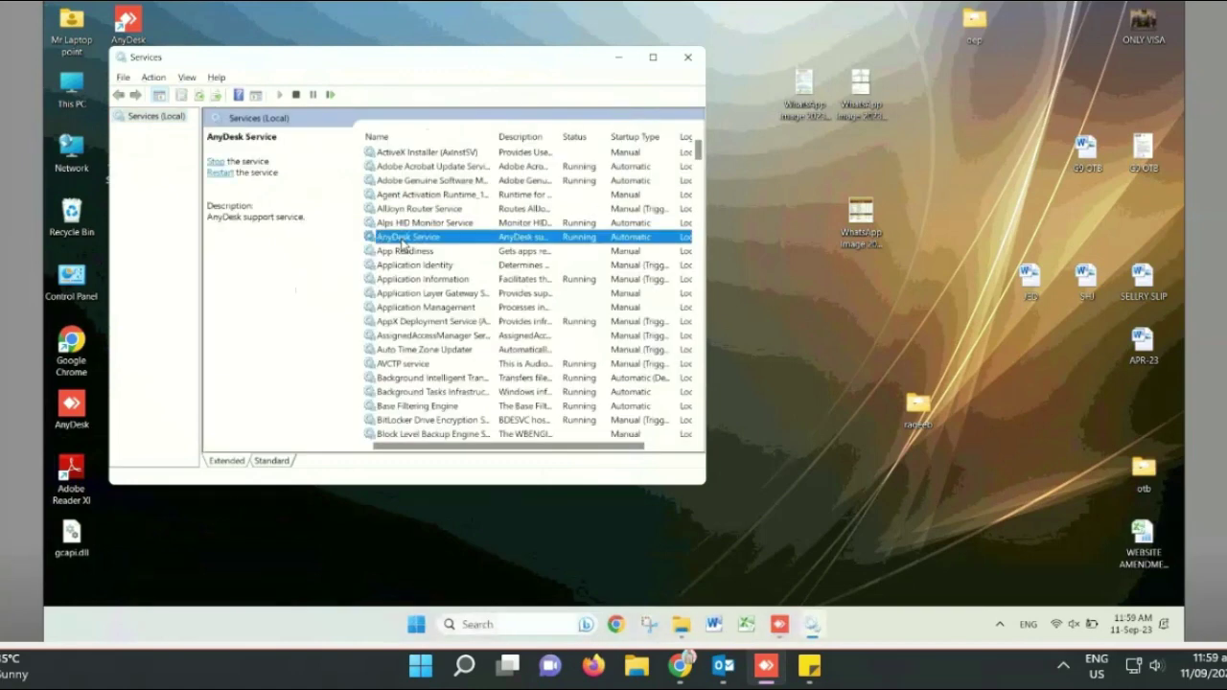
pyautogui.write('print')
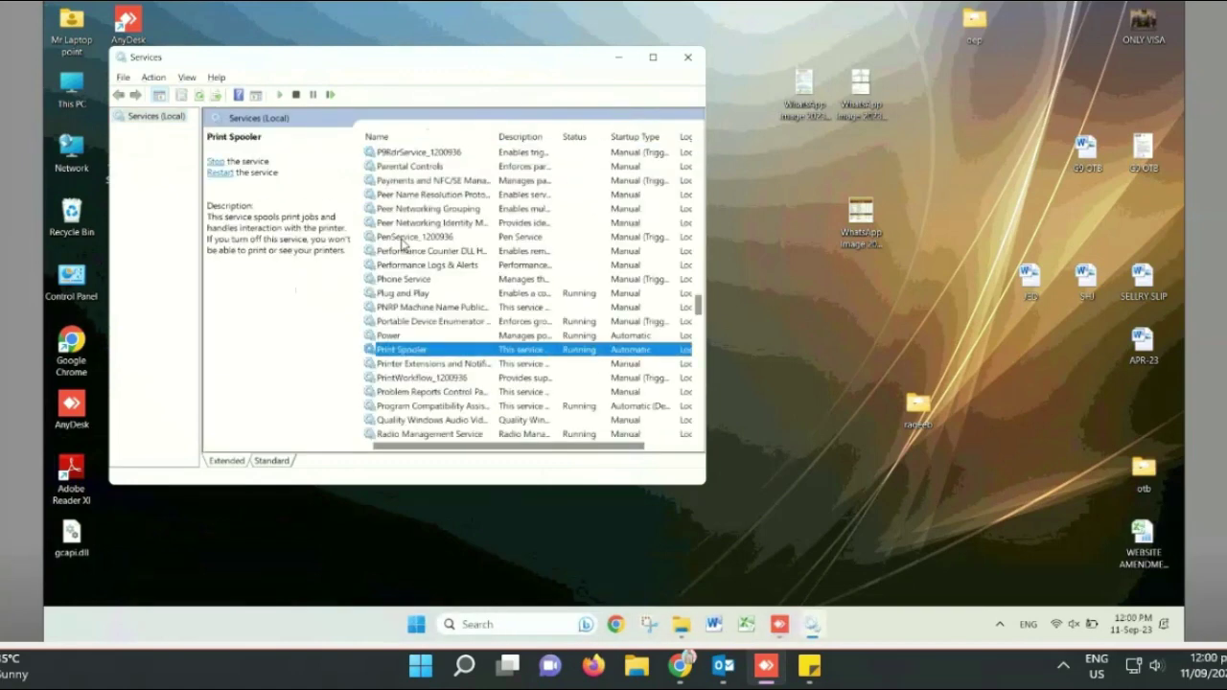
pyautogui.click(216, 162)
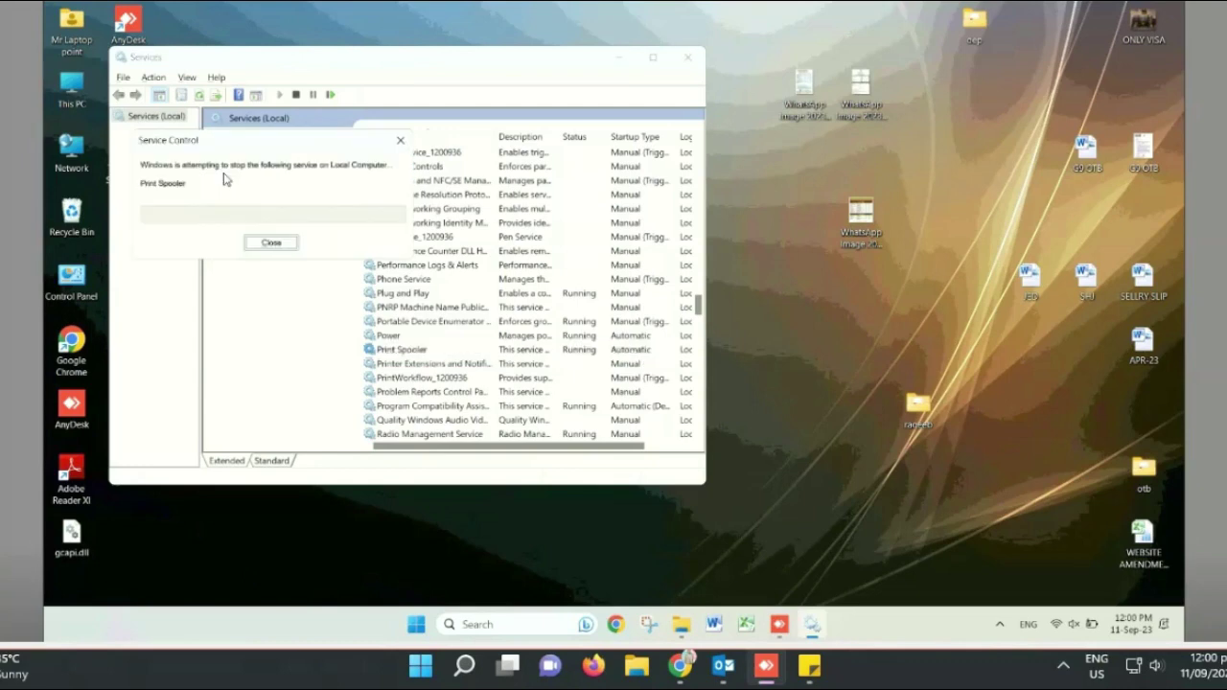
# Close Services, open the network computer's share, connect to the P3010, and dismiss the error.
pyautogui.click(686, 58)
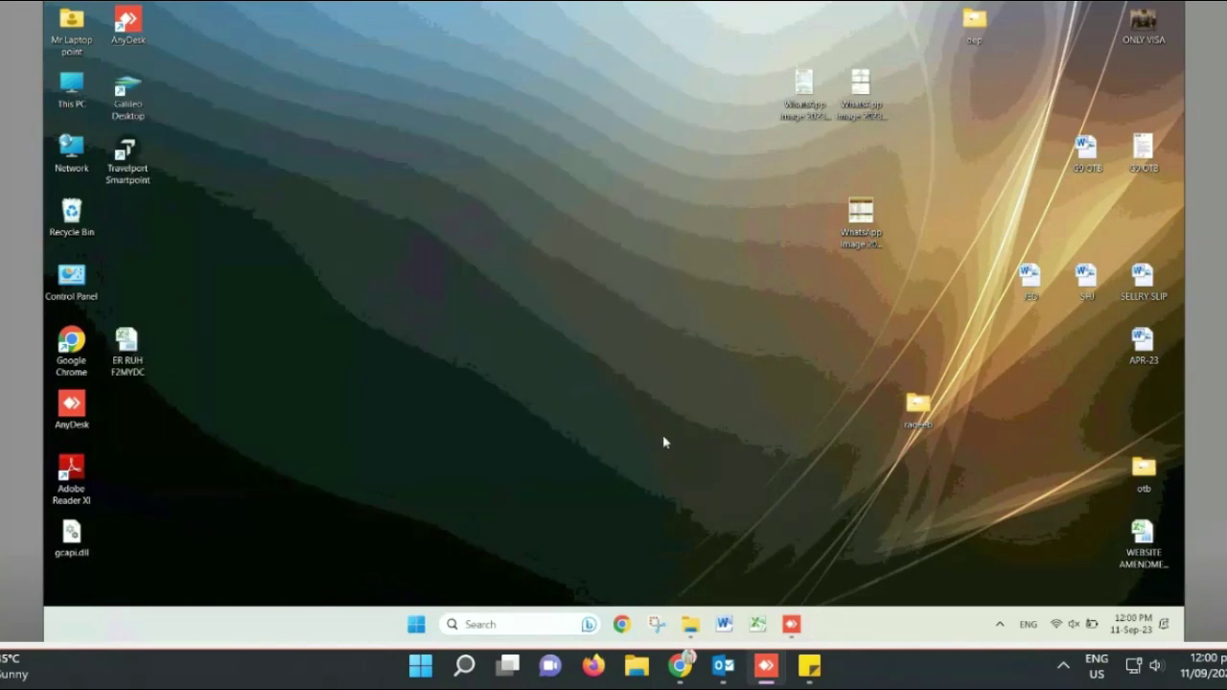
pyautogui.click(700, 621)
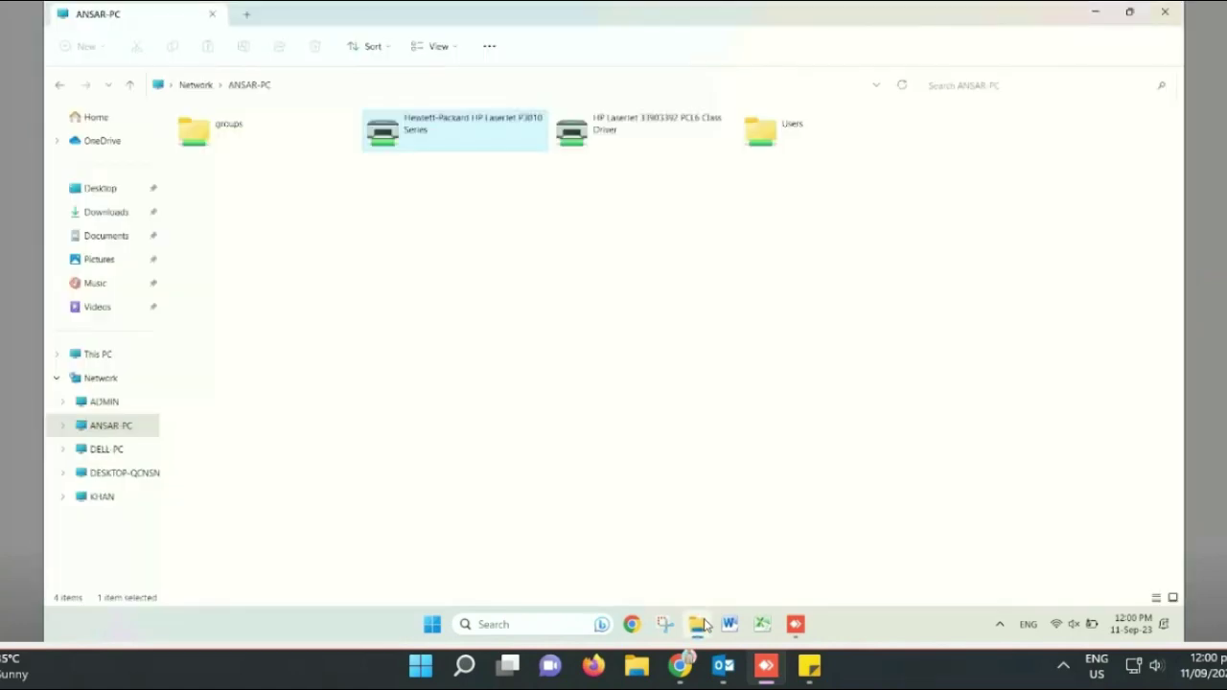
pyautogui.rightClick(410, 247)
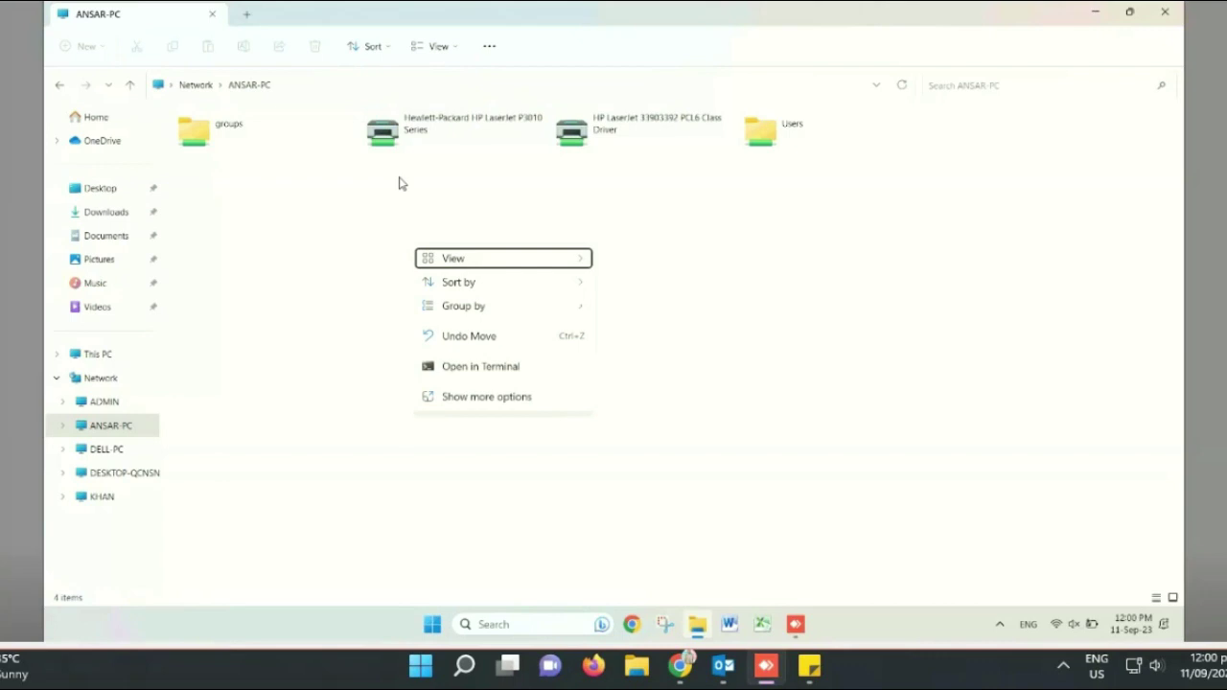
pyautogui.rightClick(391, 140)
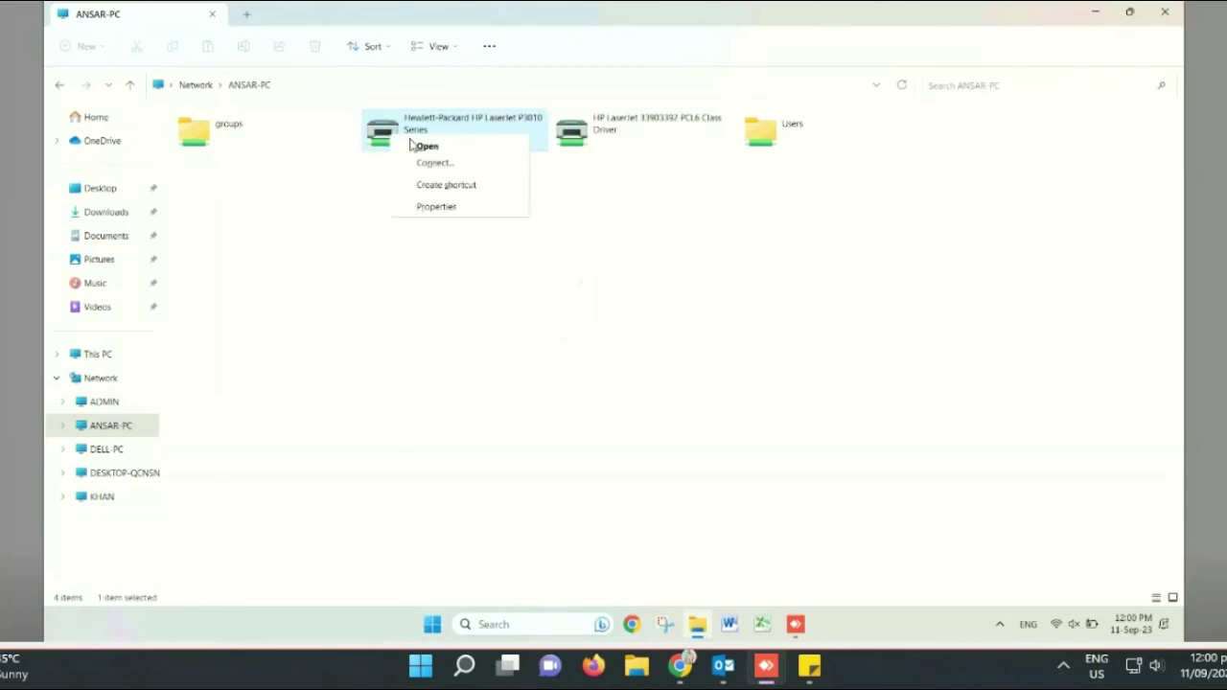
pyautogui.press('n')
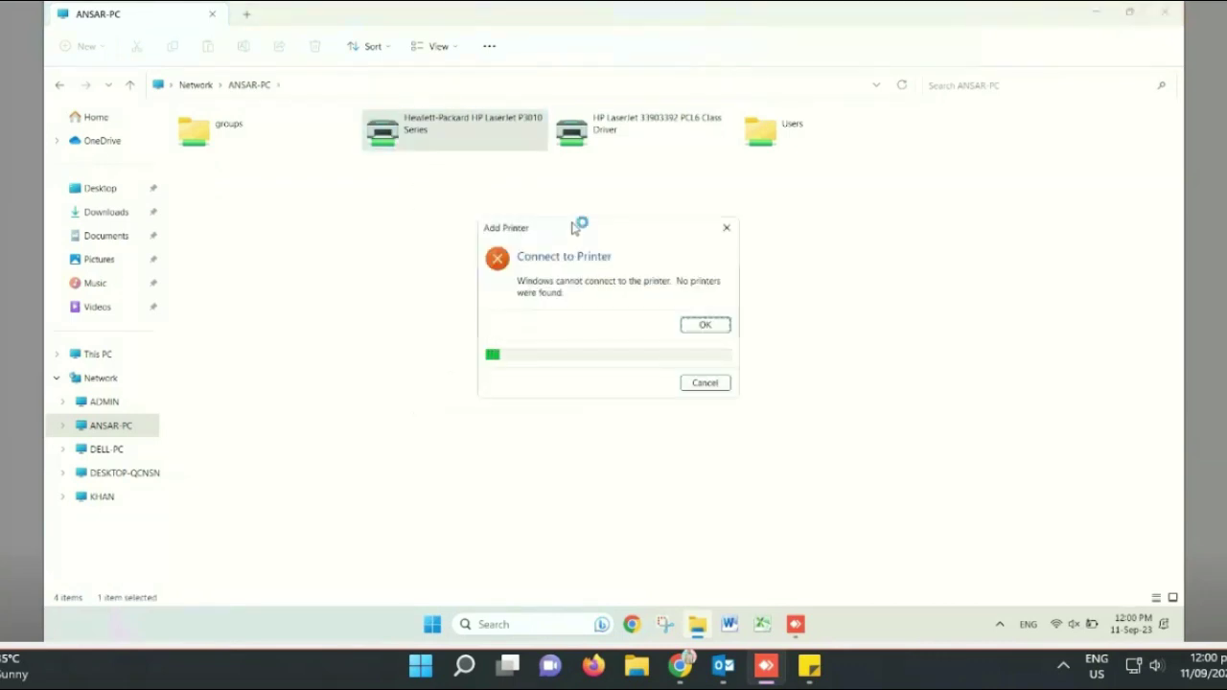
pyautogui.click(695, 326)
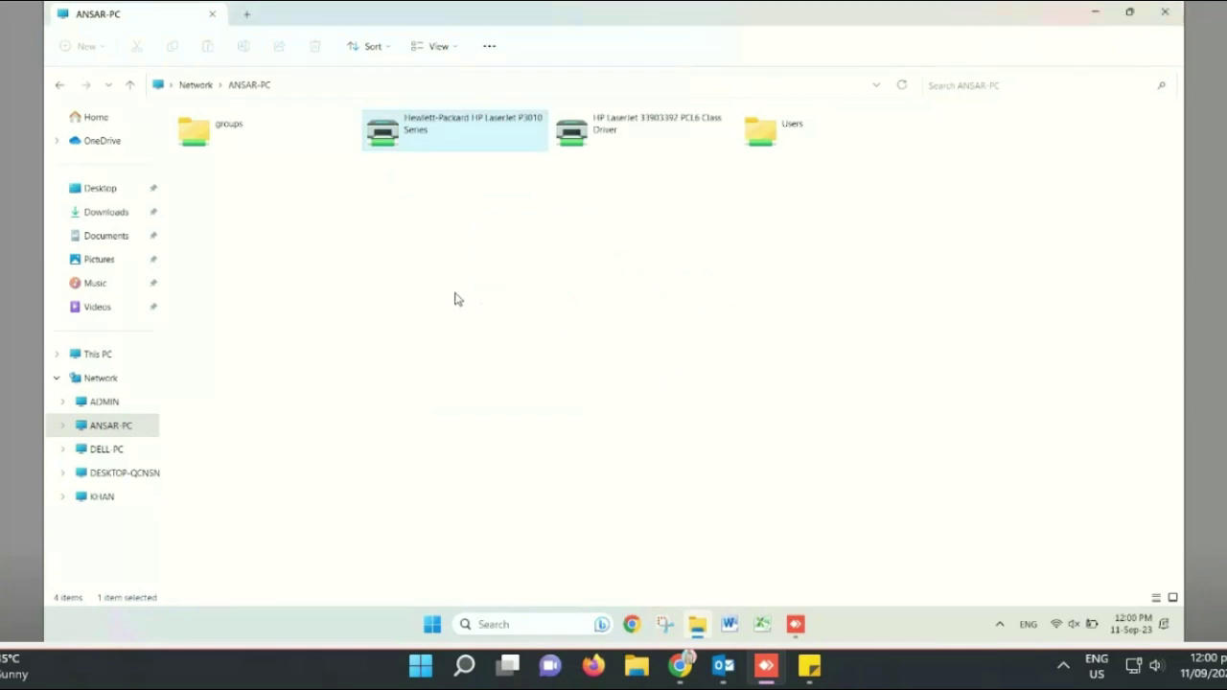
# Open the P3010 print queue, then close it and the network folder window.
pyautogui.doubleClick(403, 130)
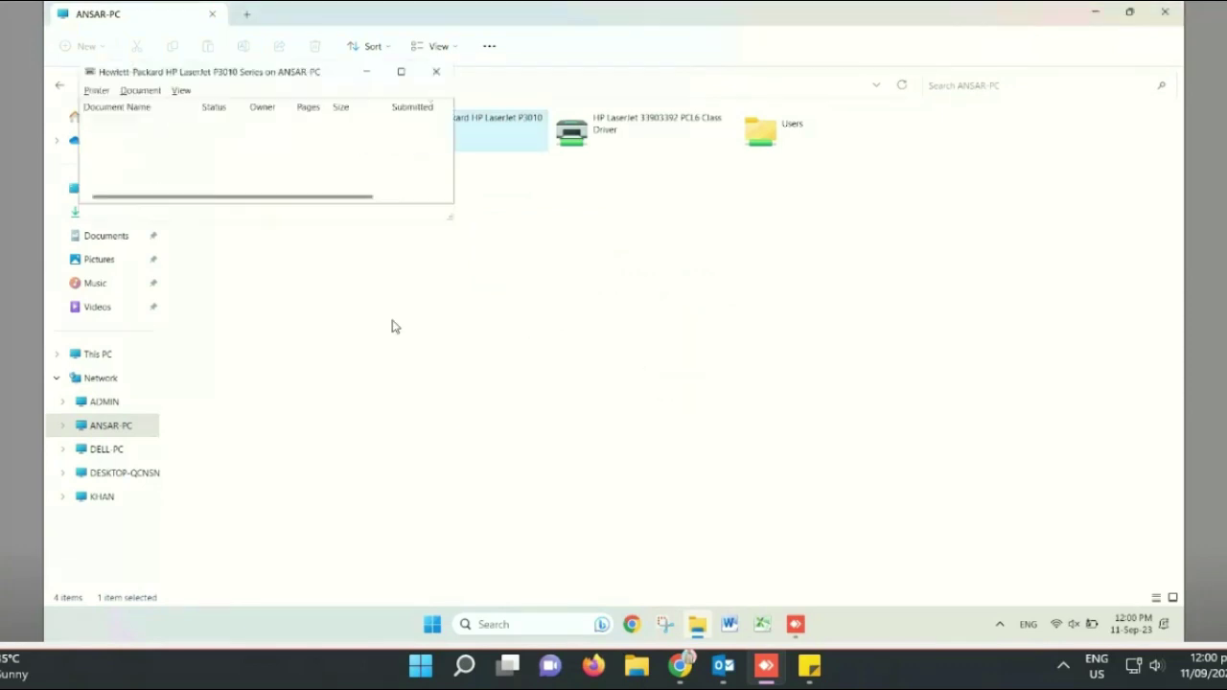
pyautogui.click(437, 74)
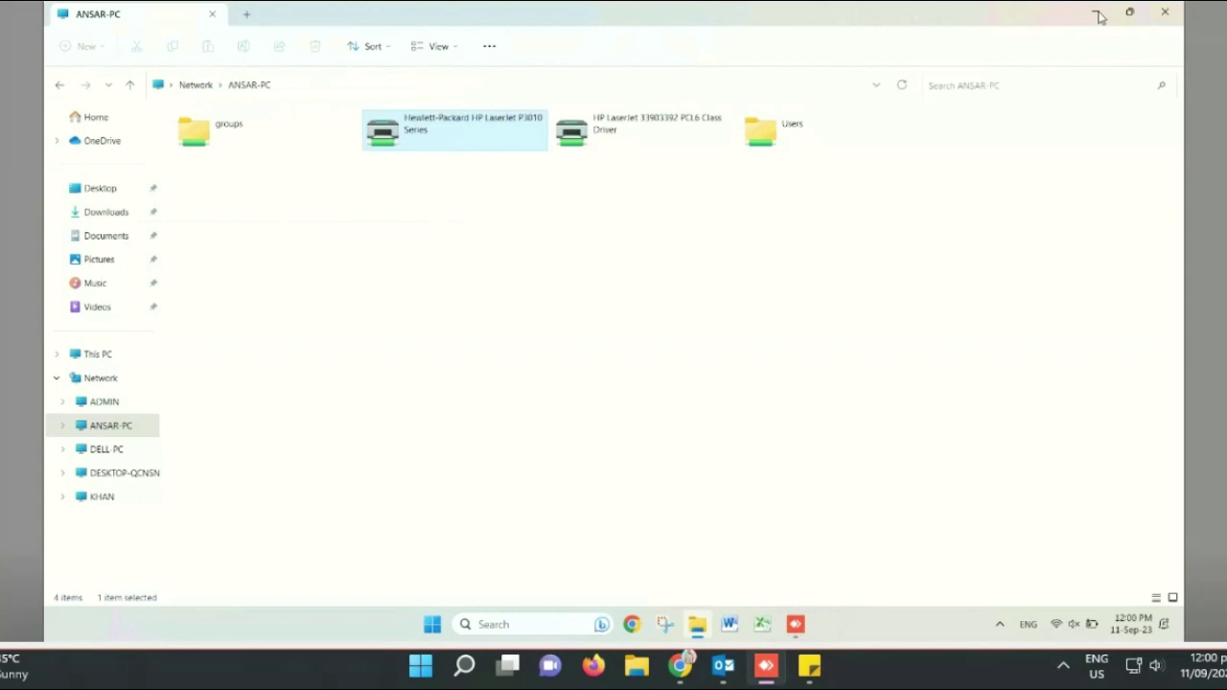
pyautogui.click(1167, 15)
# Open Devices and Printers from Control Panel, closing the Settings window that appeared.
pyautogui.doubleClick(87, 291)
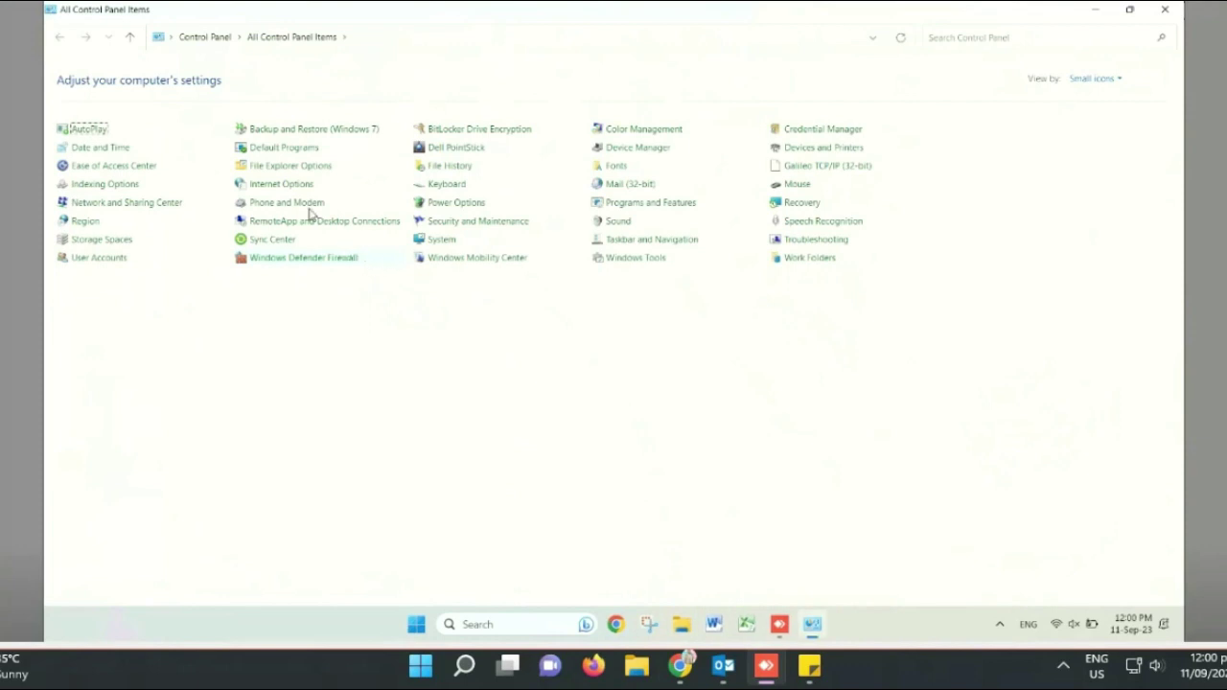
pyautogui.click(817, 149)
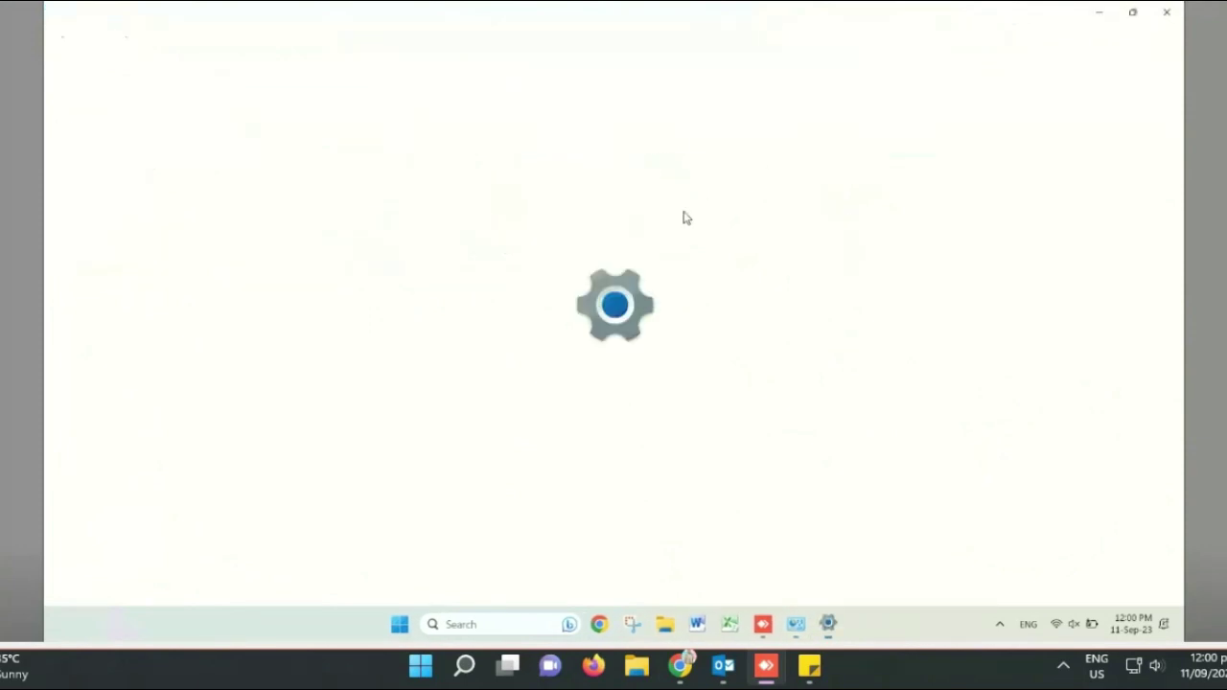
pyautogui.click(1167, 12)
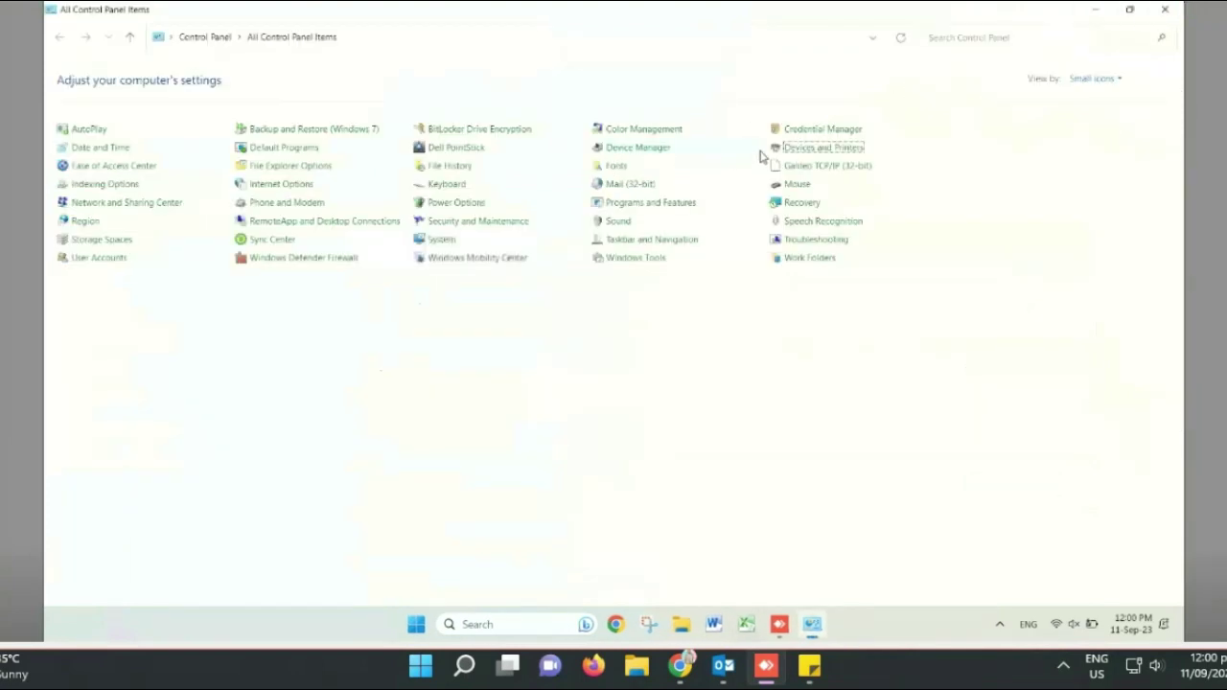
pyautogui.rightClick(810, 153)
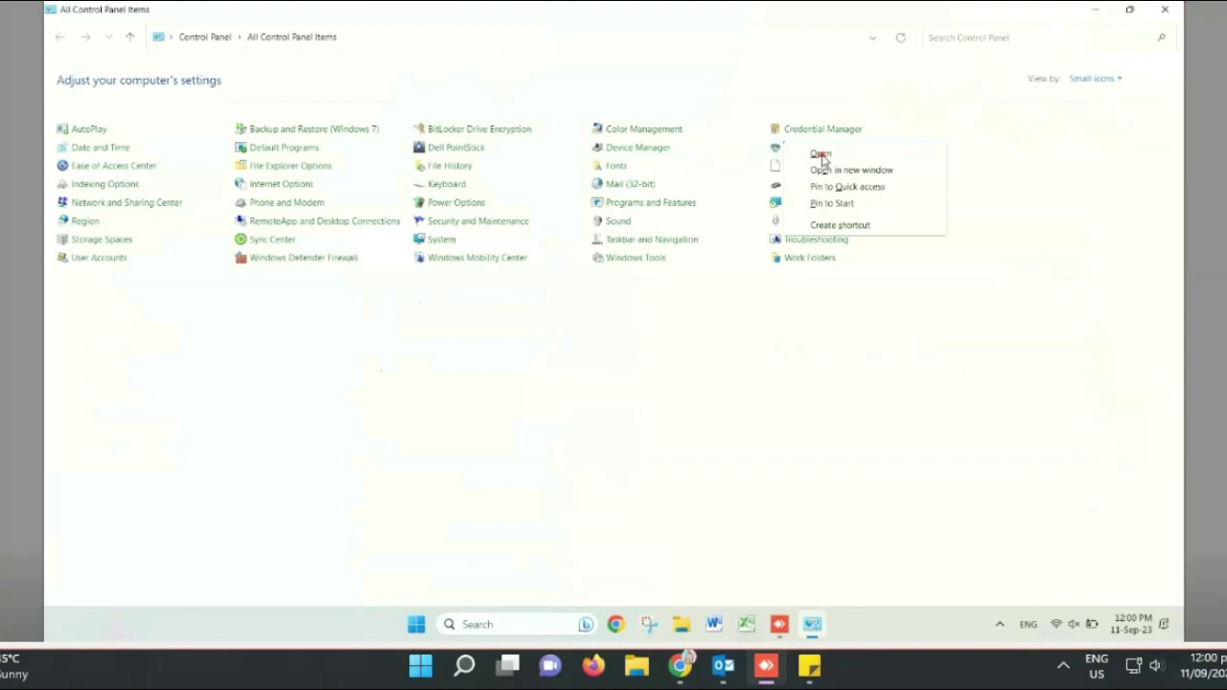
pyautogui.click(820, 157)
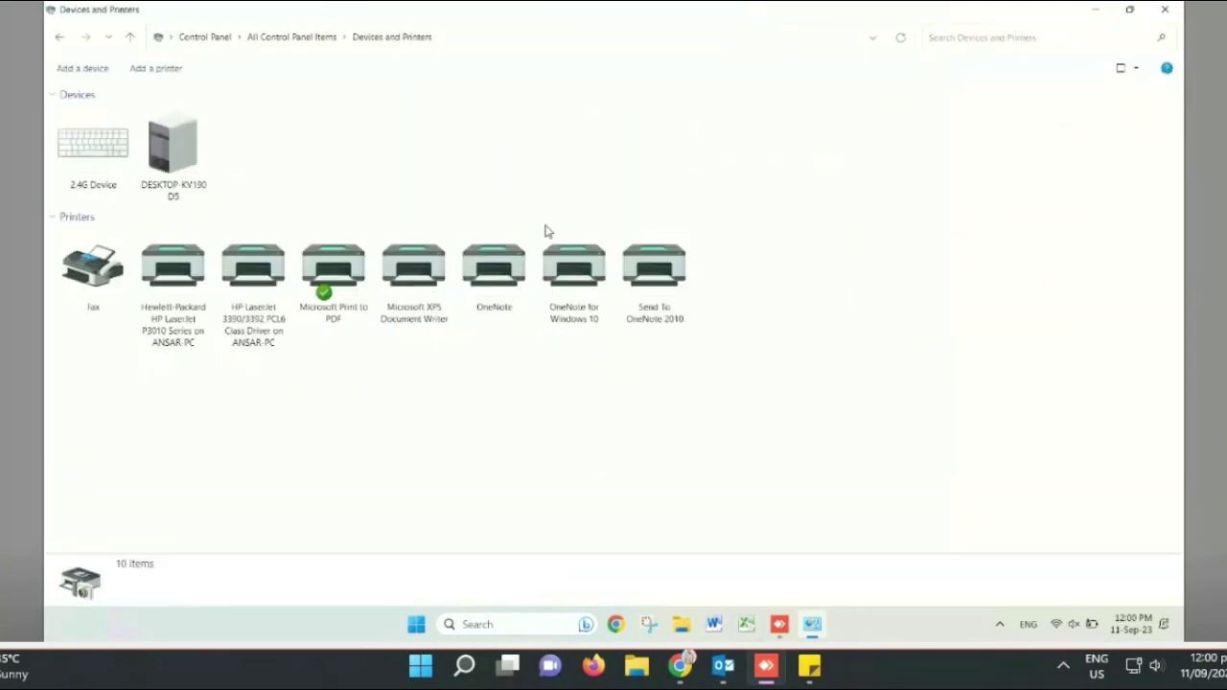
# Set the Hewlett-Packard P3010 as the default printer.
pyautogui.click(241, 270)
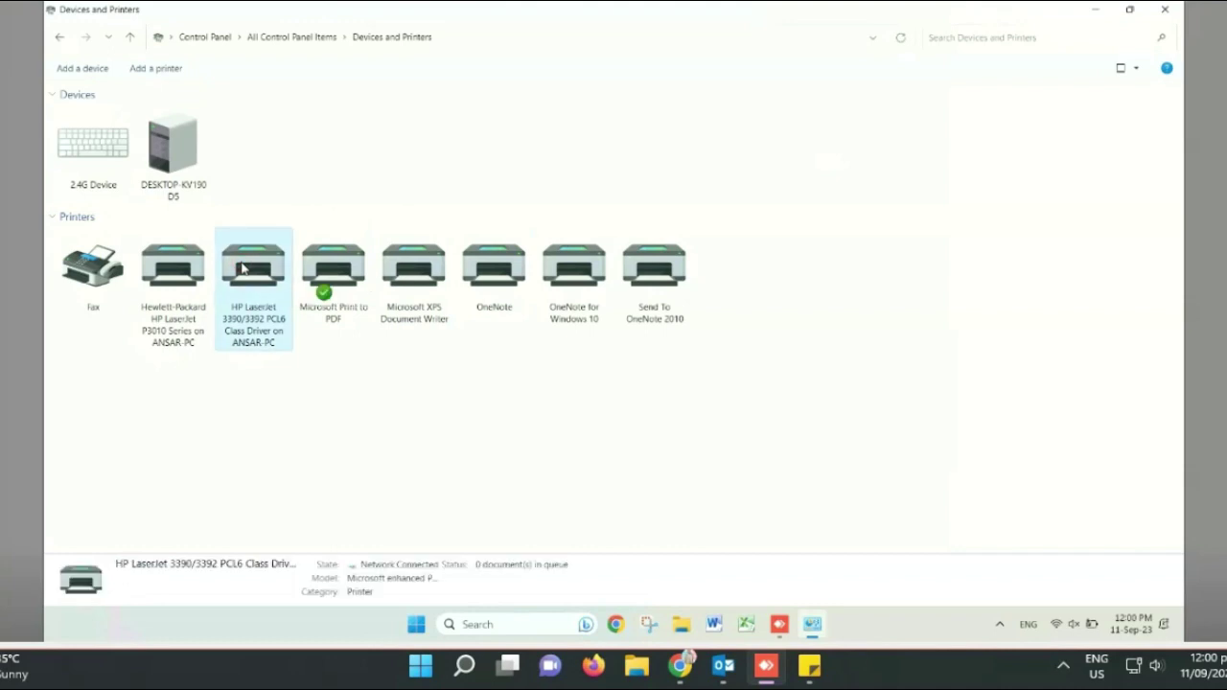
pyautogui.click(176, 281)
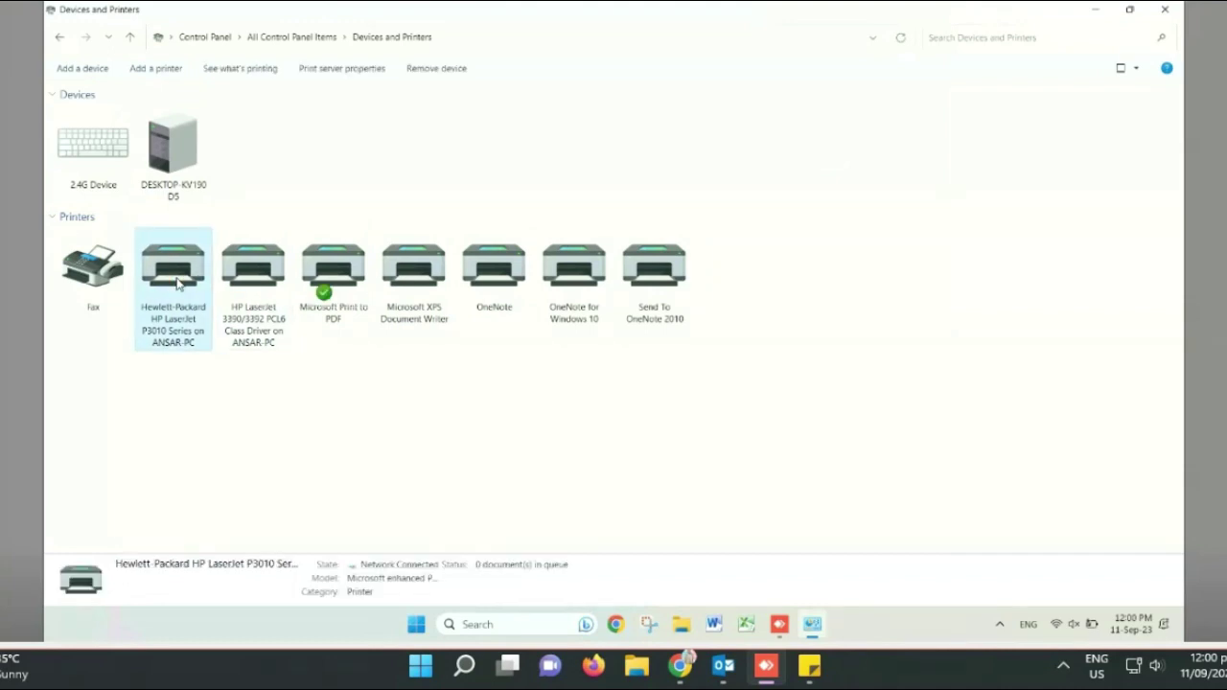
pyautogui.rightClick(176, 282)
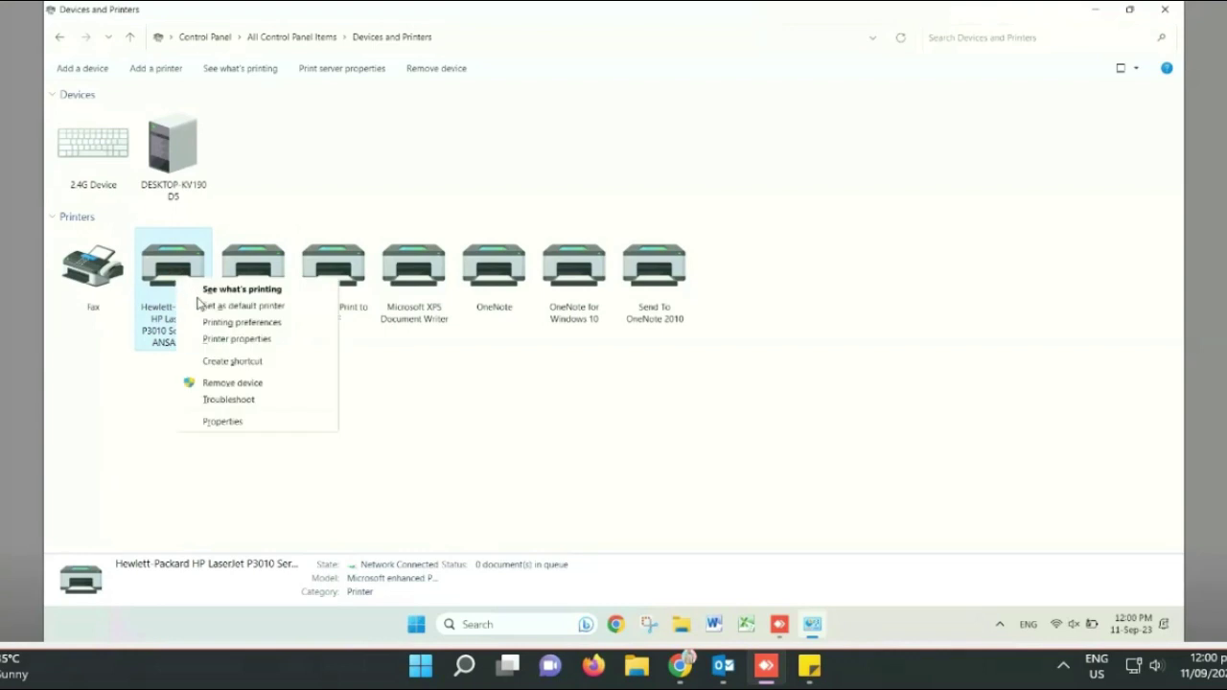
pyautogui.click(204, 306)
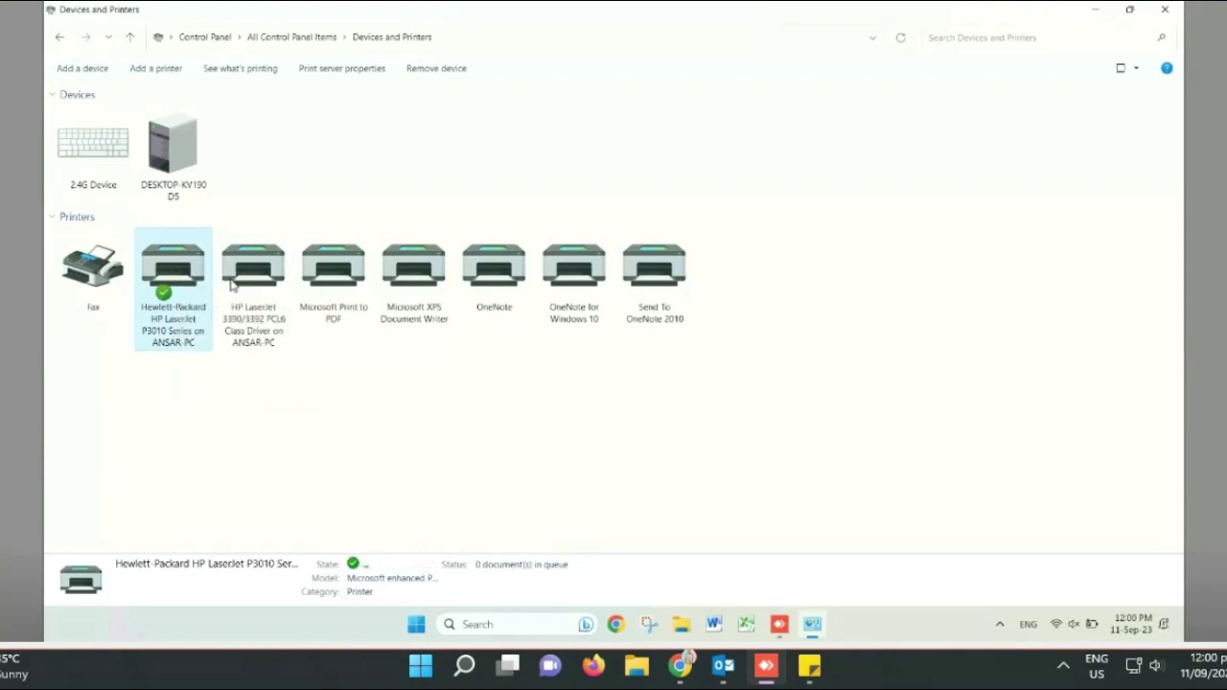
# Remove the HP LaserJet 3390/3392 printer and reselect the P3010.
pyautogui.rightClick(248, 274)
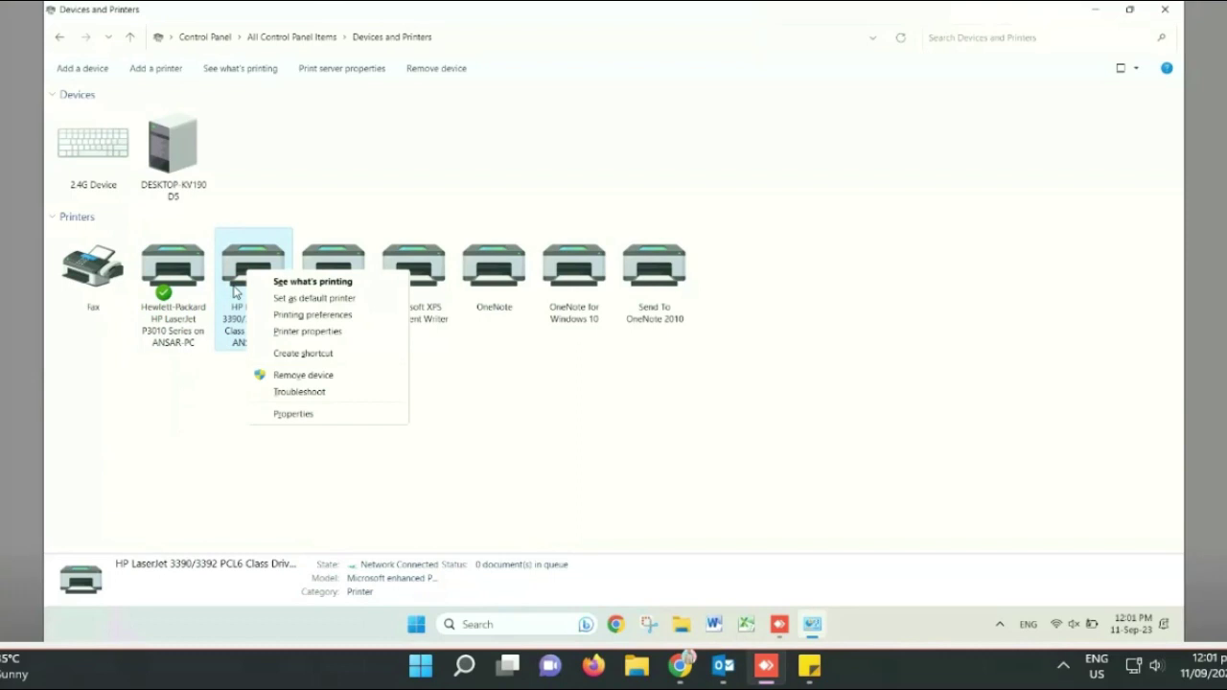
pyautogui.click(191, 386)
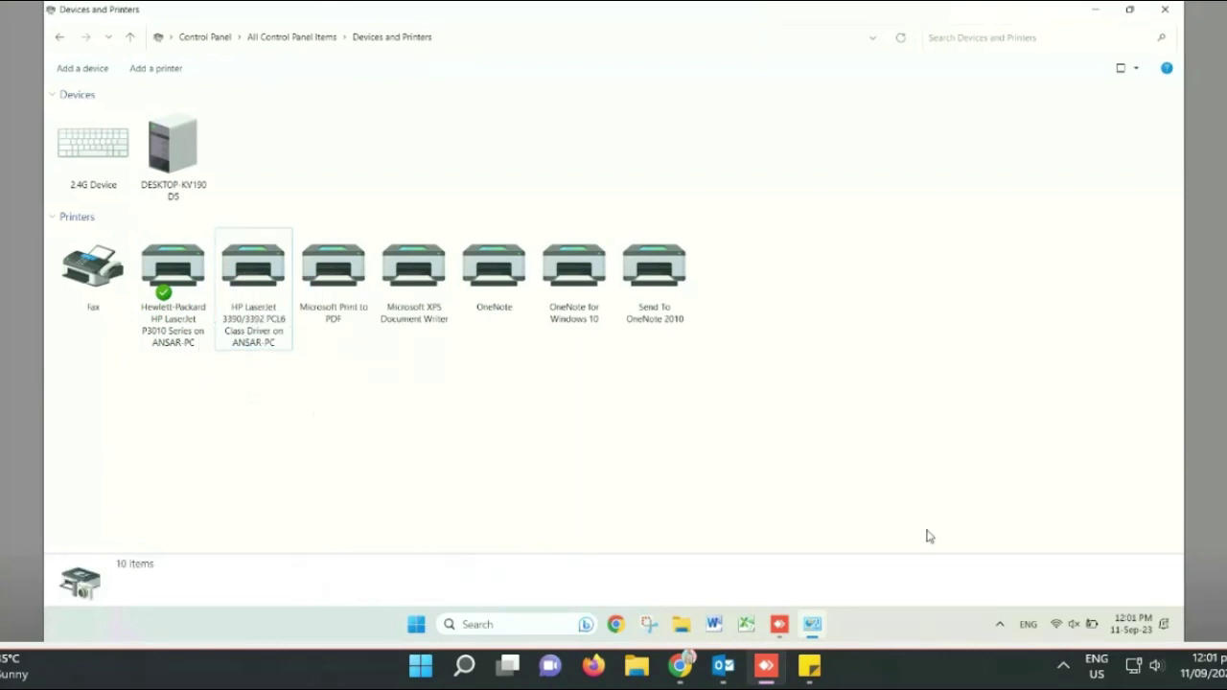
pyautogui.rightClick(255, 278)
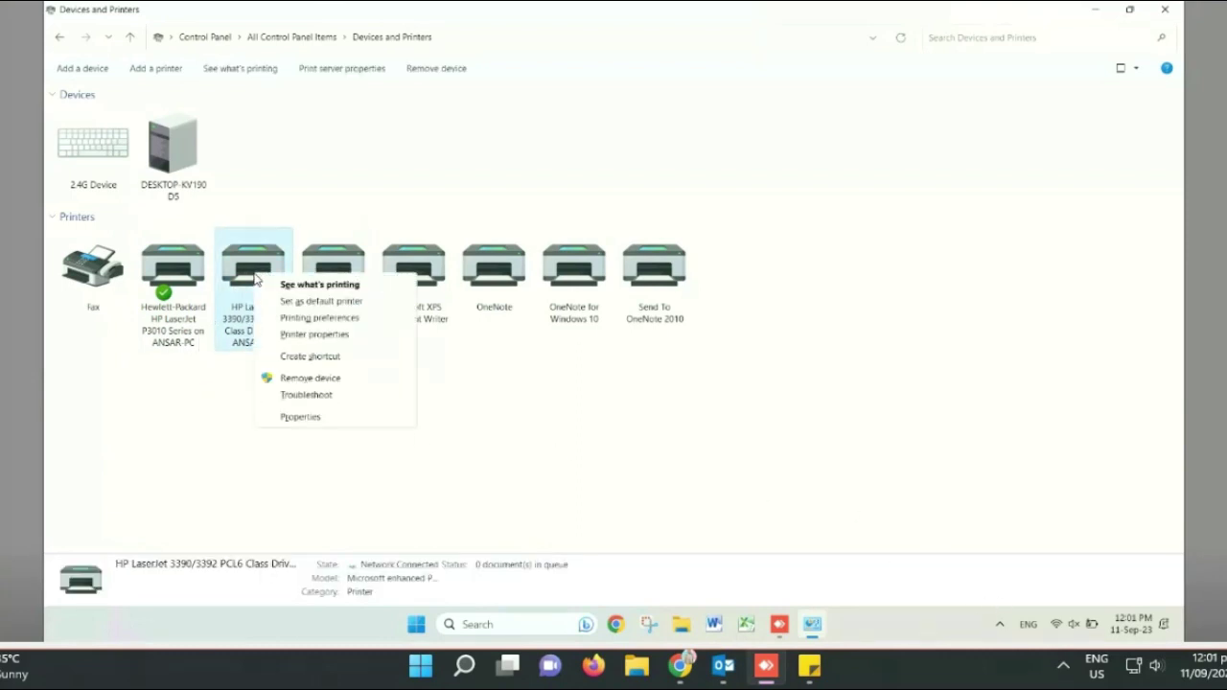
pyautogui.click(292, 378)
pyautogui.click(664, 319)
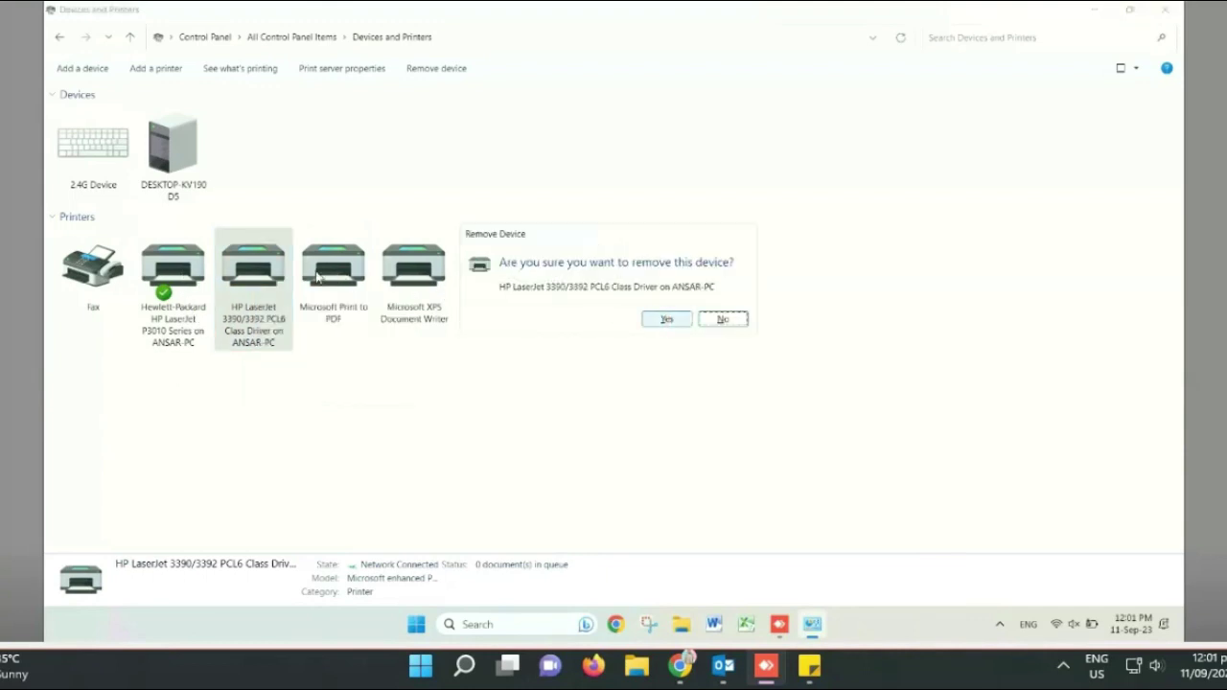
pyautogui.click(159, 273)
# Print a test page from the P3010 printer's properties General tab.
pyautogui.rightClick(159, 272)
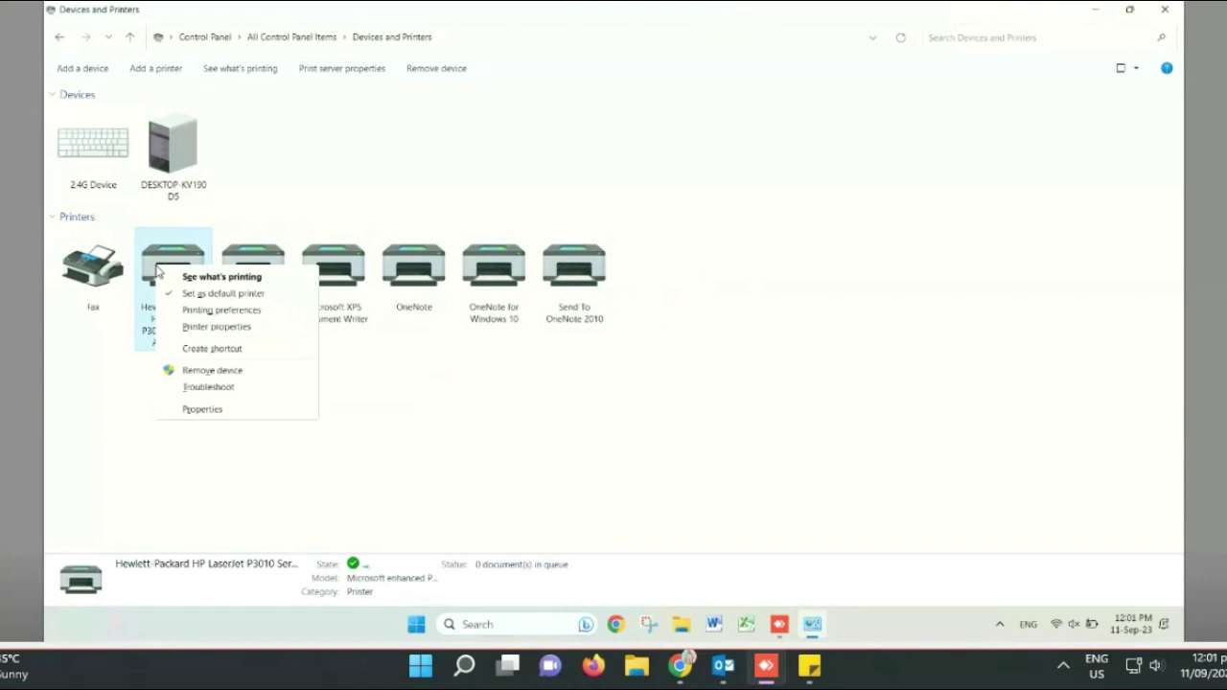
pyautogui.click(212, 327)
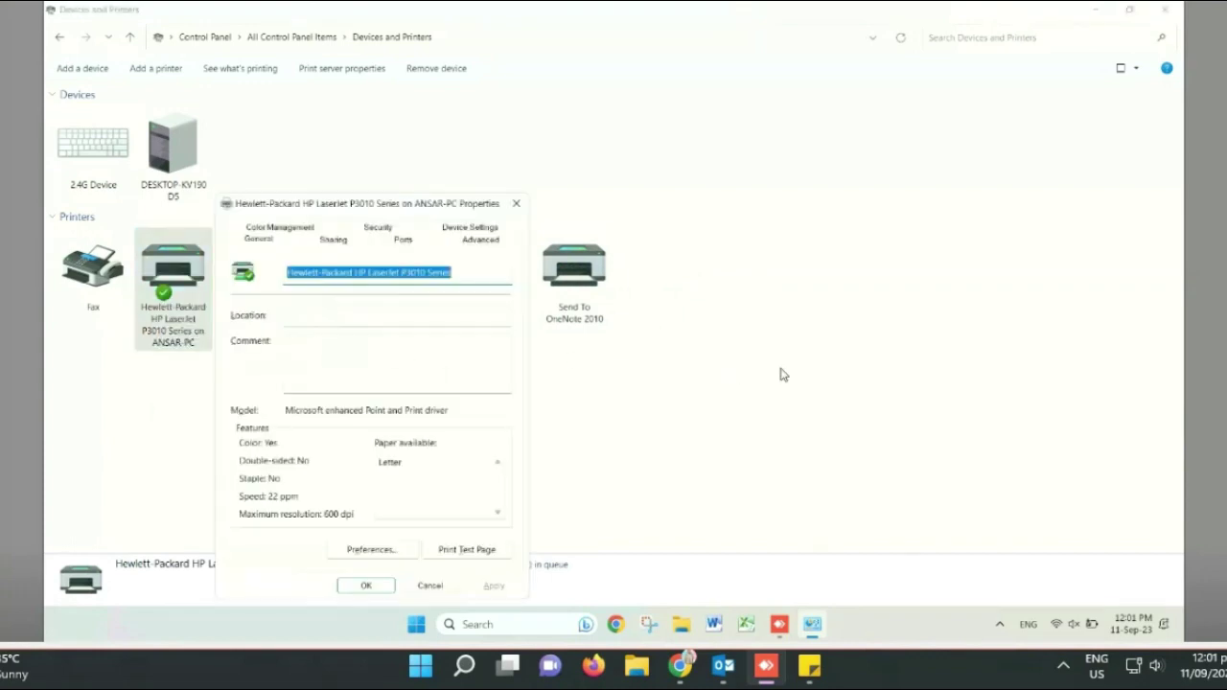
pyautogui.click(469, 553)
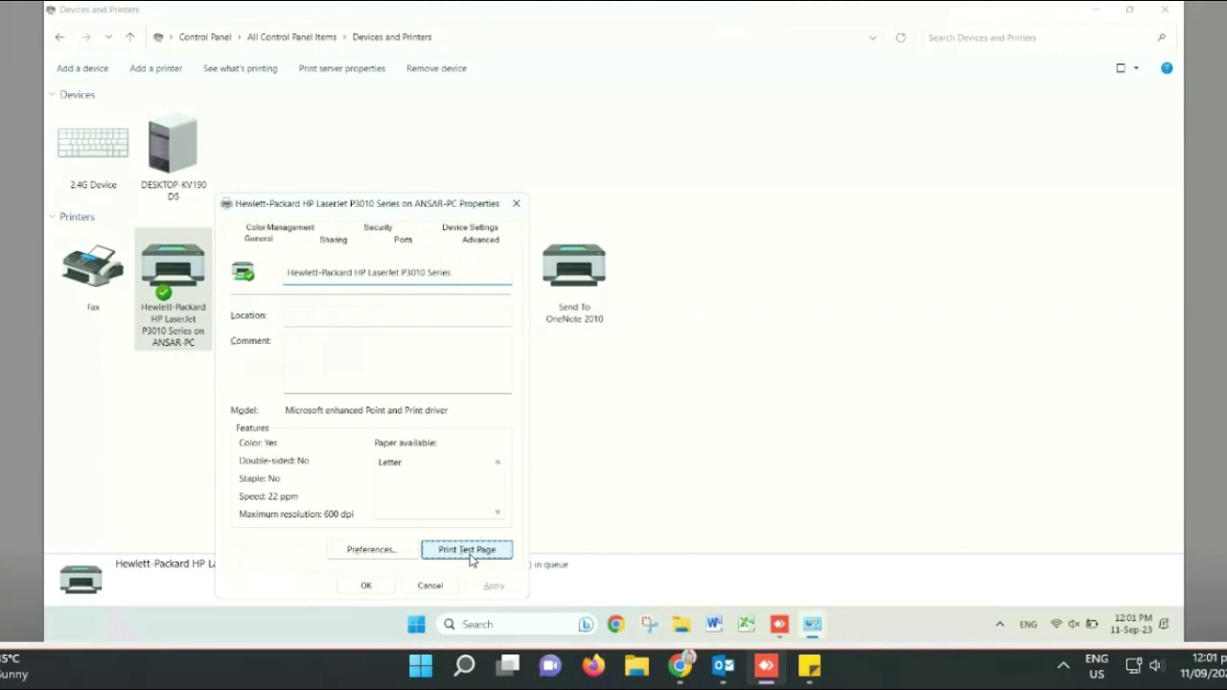